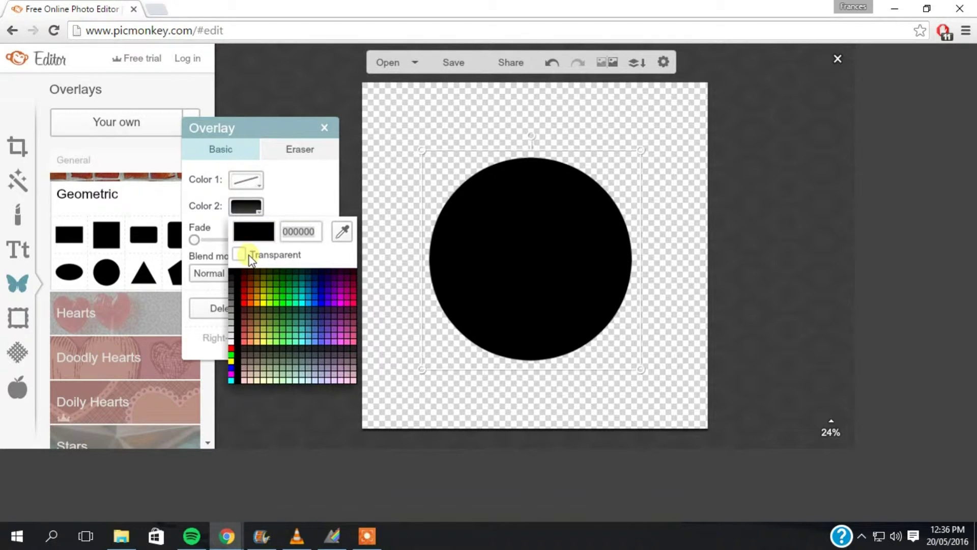
# Step: Recolour the circle white with a black outline, then delete the circle overlay
pyautogui.click(232, 340)
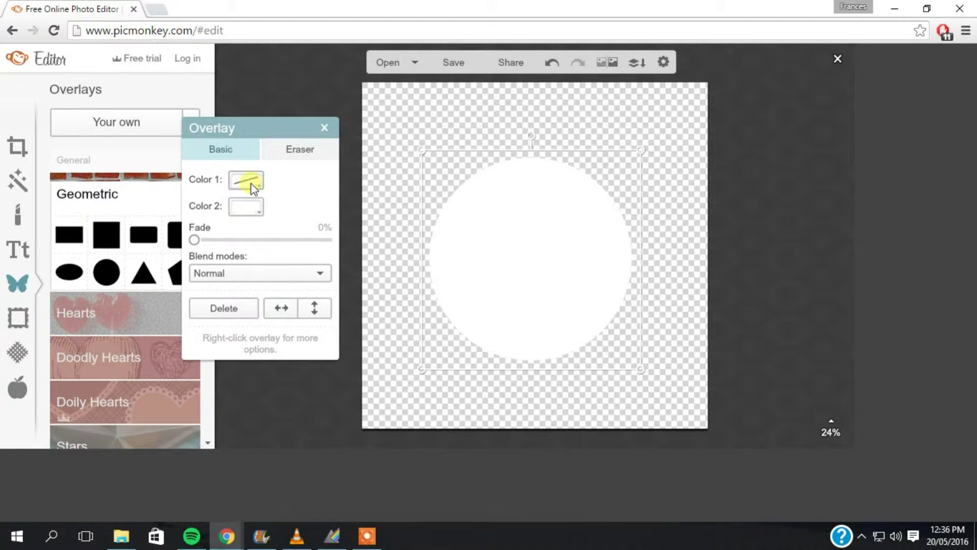
pyautogui.click(251, 183)
pyautogui.click(232, 247)
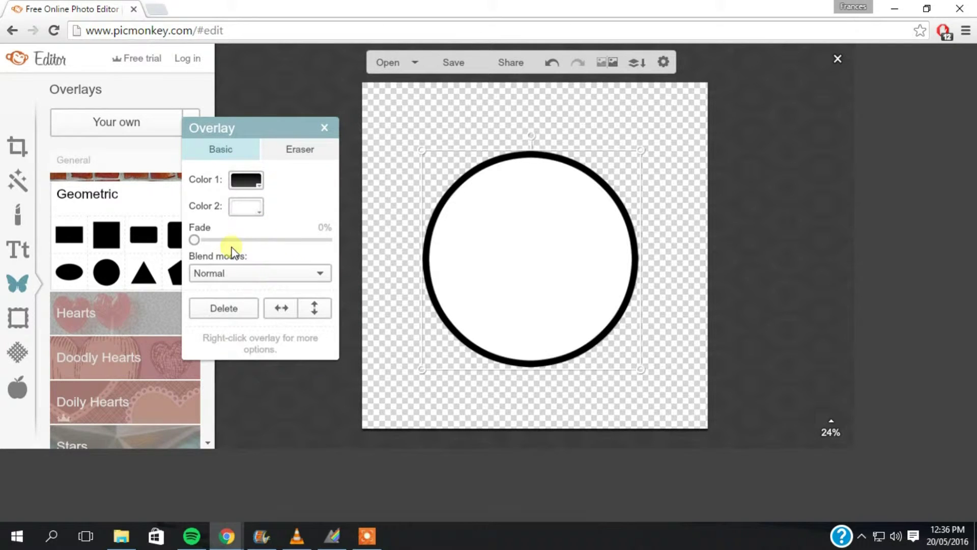
pyautogui.rightClick(480, 268)
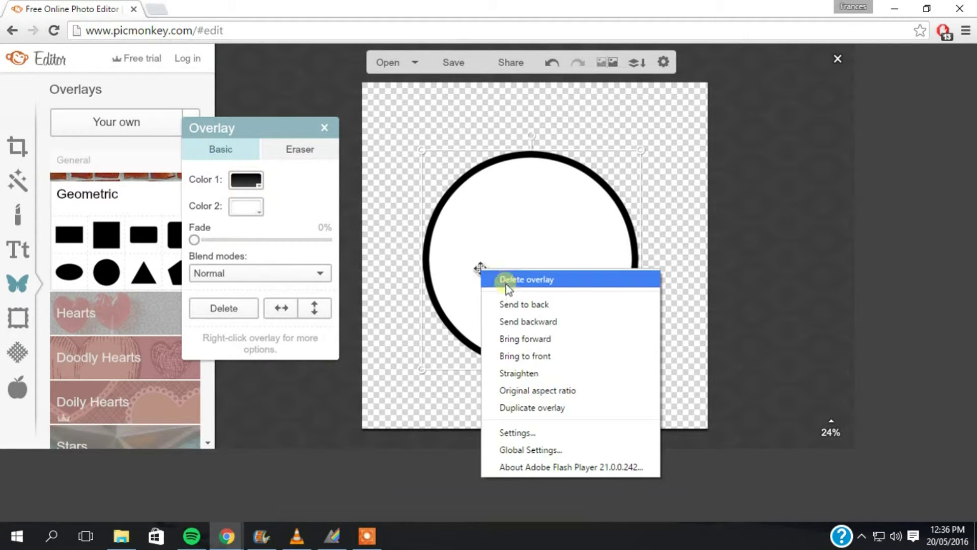
pyautogui.click(508, 279)
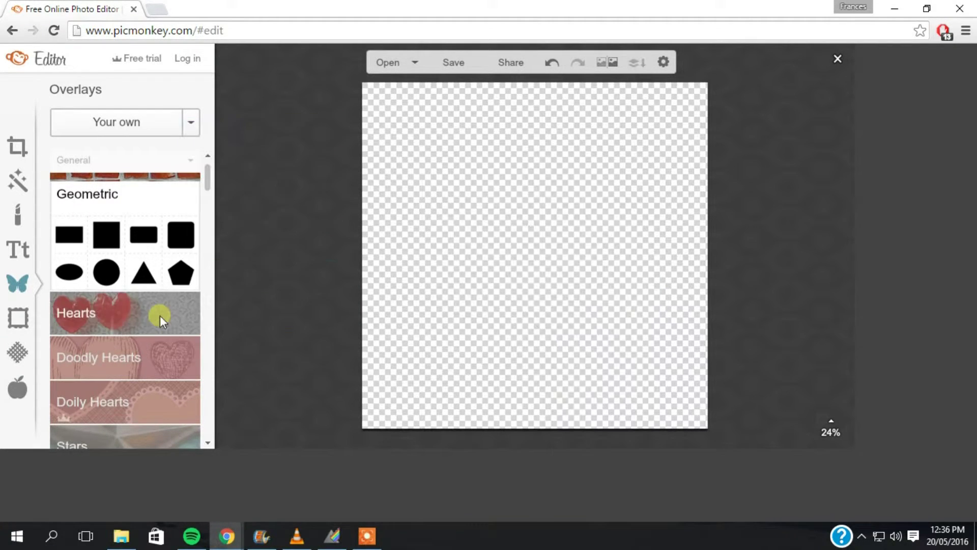
# Step: Browse the Hearts and Banners overlay categories
pyautogui.click(123, 303)
pyautogui.moveTo(211, 182); pyautogui.dragTo(211, 254)
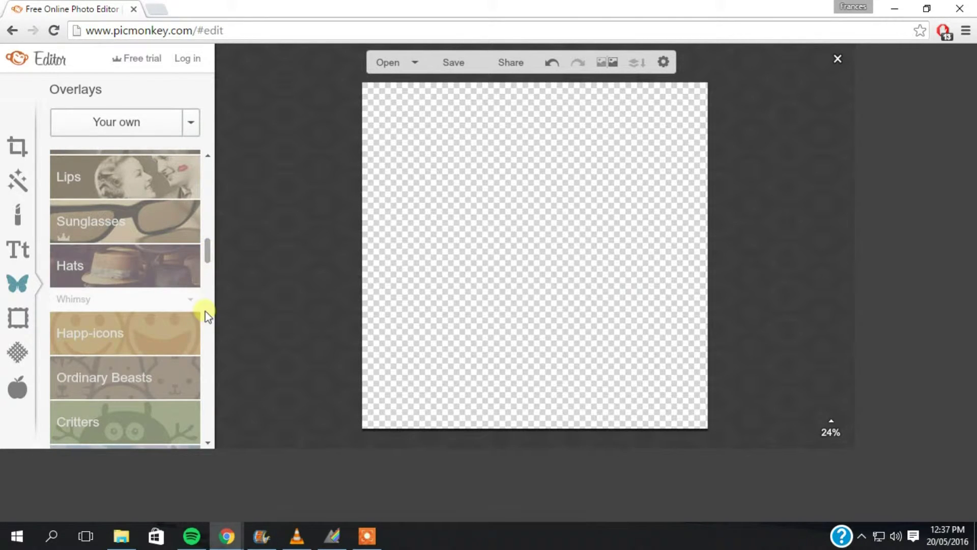
pyautogui.moveTo(207, 252); pyautogui.dragTo(208, 301)
pyautogui.click(152, 356)
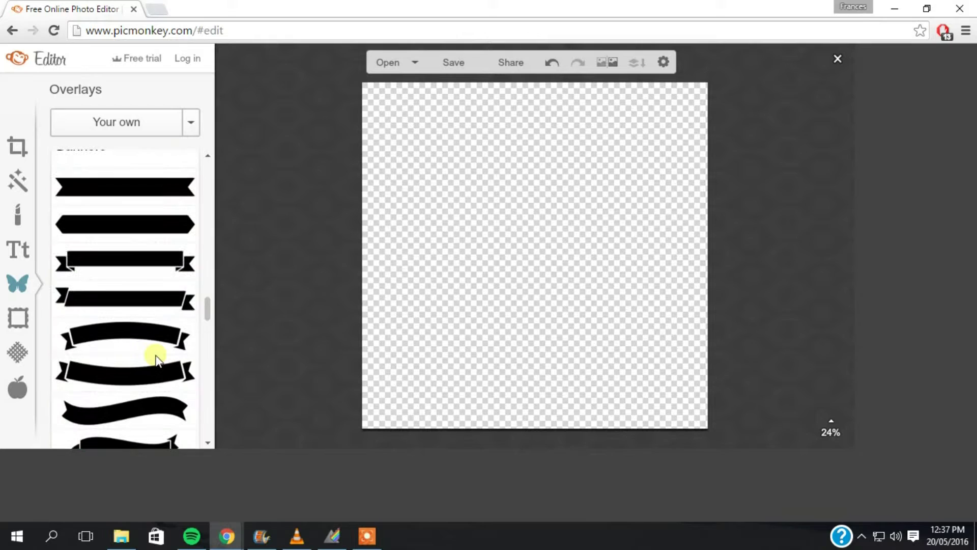
pyautogui.moveTo(207, 309); pyautogui.dragTo(208, 340)
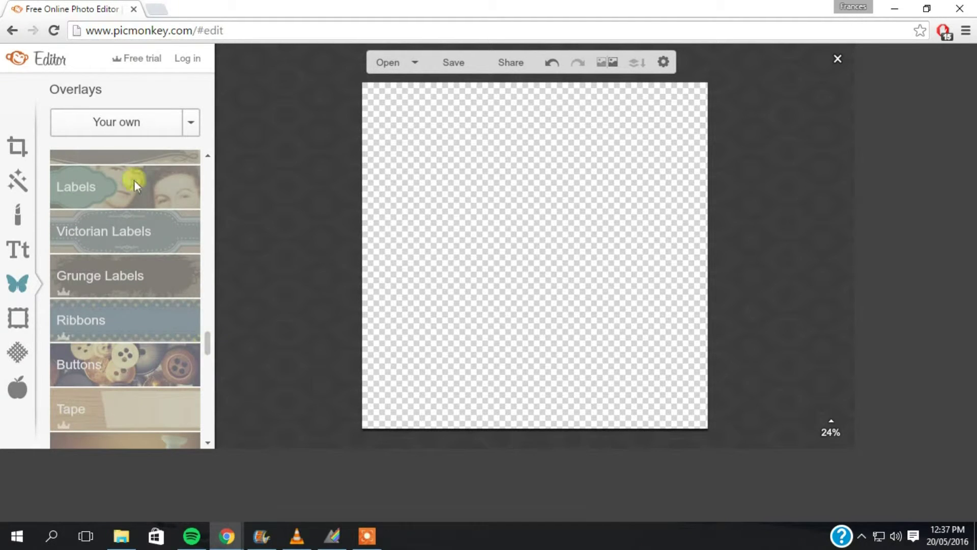
pyautogui.scroll(-1, 132, 245)
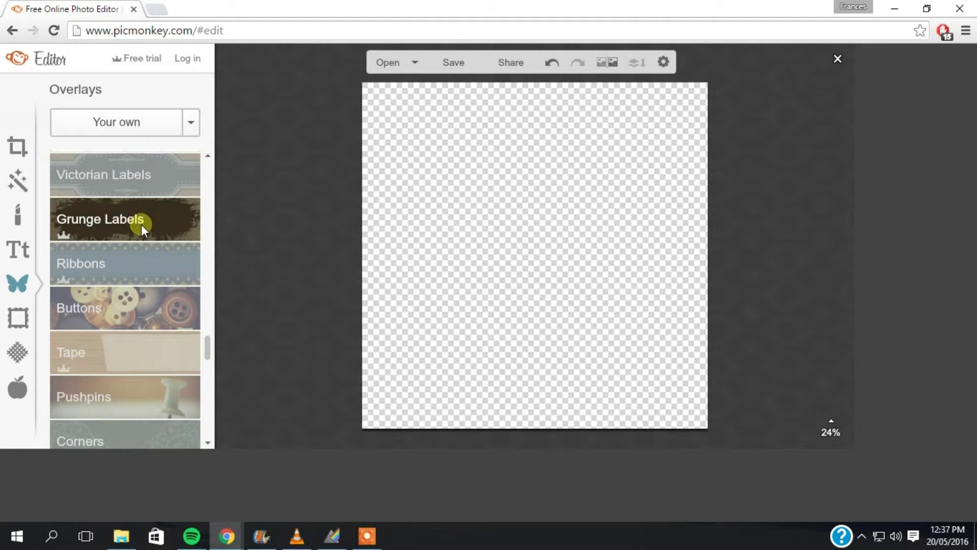
pyautogui.moveTo(209, 347)
pyautogui.mouseDown()
pyautogui.moveTo(214, 317)
pyautogui.moveTo(212, 349)
pyautogui.mouseUp()
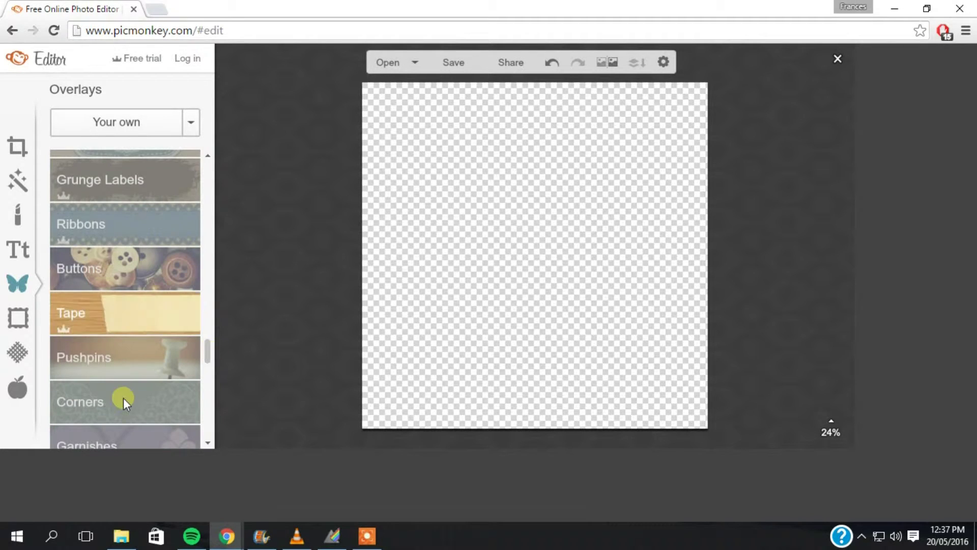
pyautogui.scroll(2, 211, 155)
pyautogui.scroll(1, 114, 262)
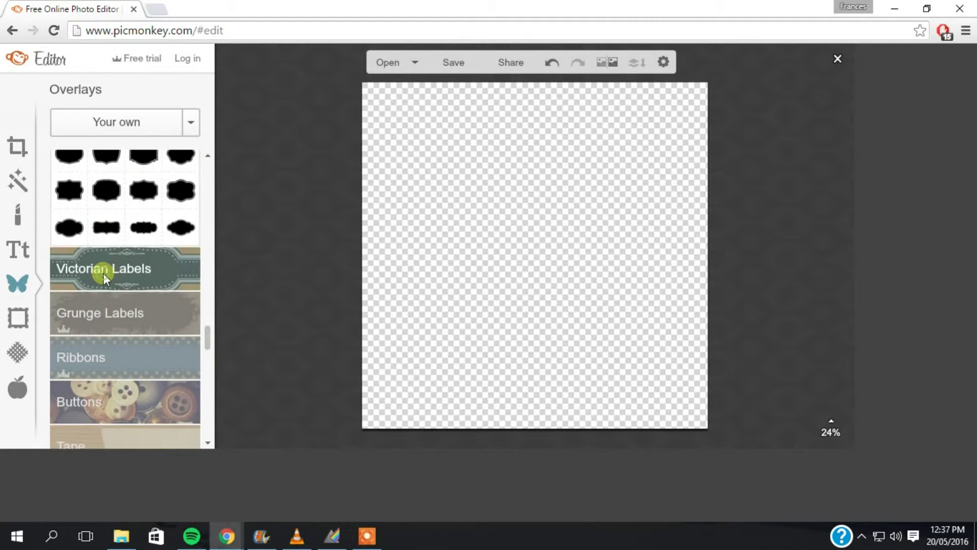
# Step: Add the Basic shape from Victorian Labels to the canvas centre
pyautogui.click(107, 264)
pyautogui.click(207, 155)
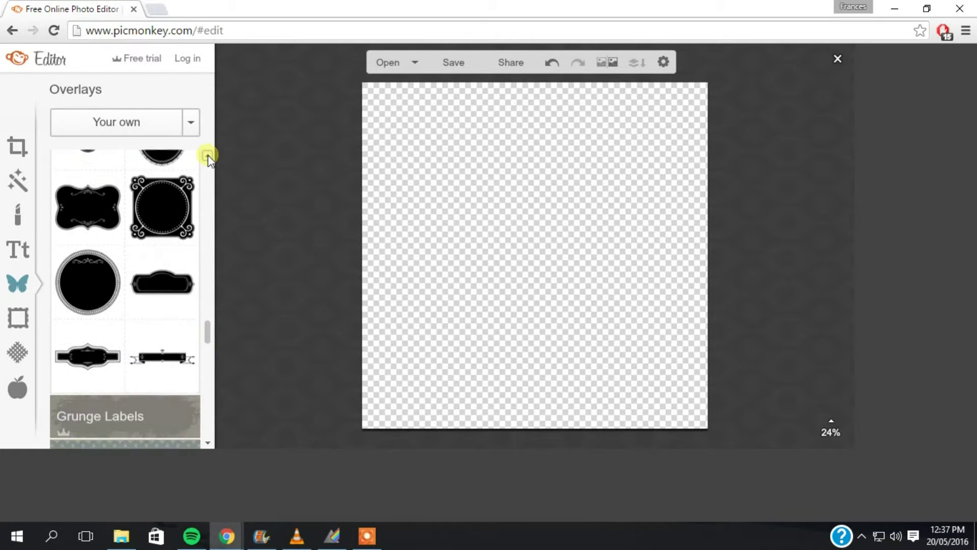
pyautogui.moveTo(205, 286); pyautogui.dragTo(206, 306)
pyautogui.click(111, 285)
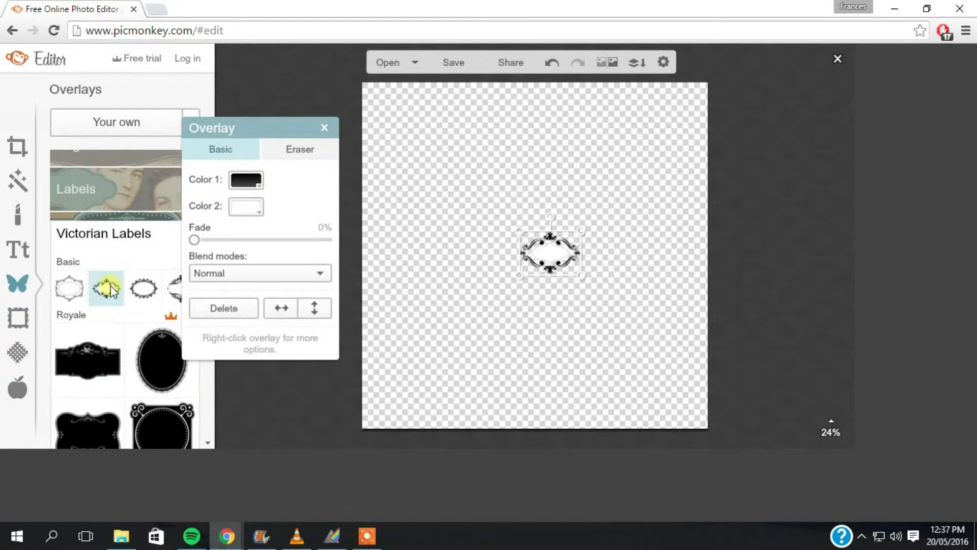
# Step: Stretch the Victorian label to nearly full canvas width and deselect it
pyautogui.moveTo(521, 276); pyautogui.dragTo(349, 378)
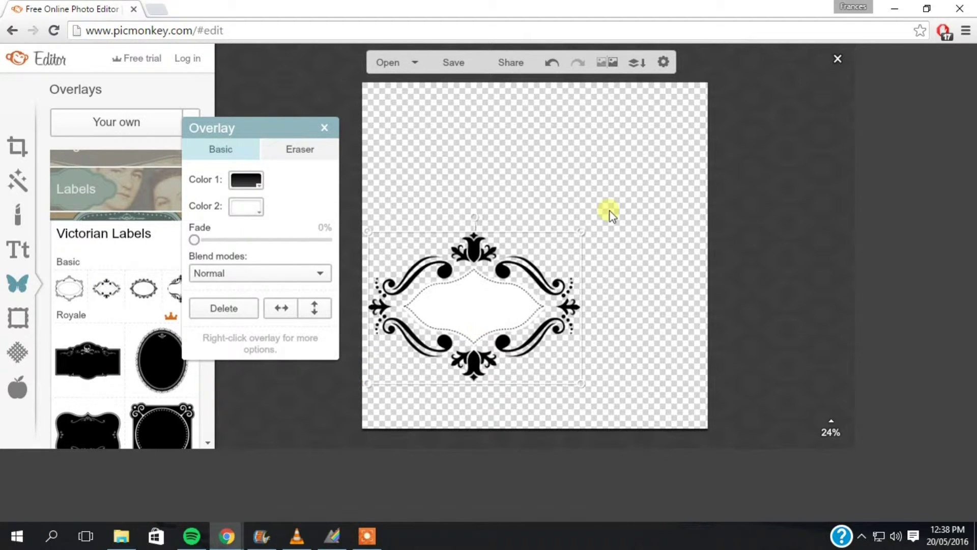
pyautogui.moveTo(581, 228); pyautogui.dragTo(691, 130)
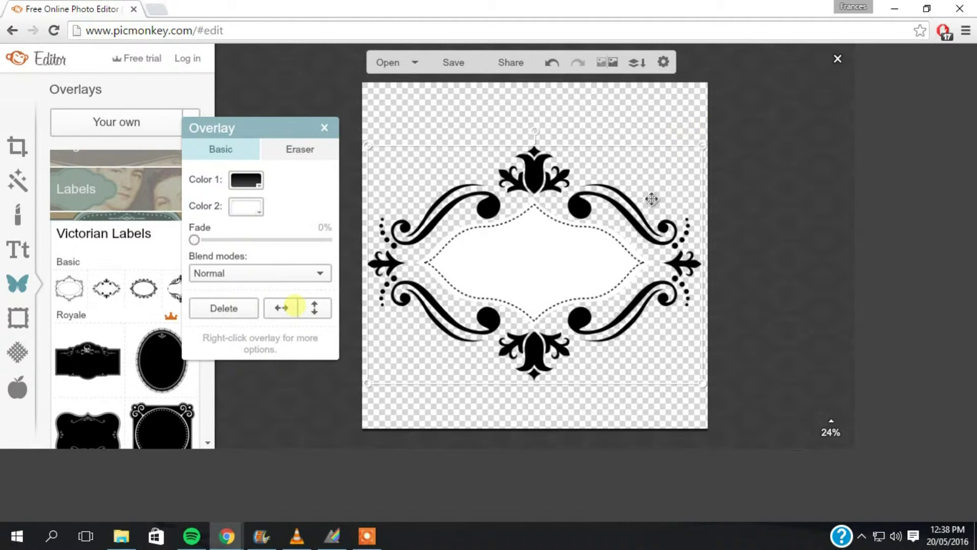
pyautogui.click(324, 131)
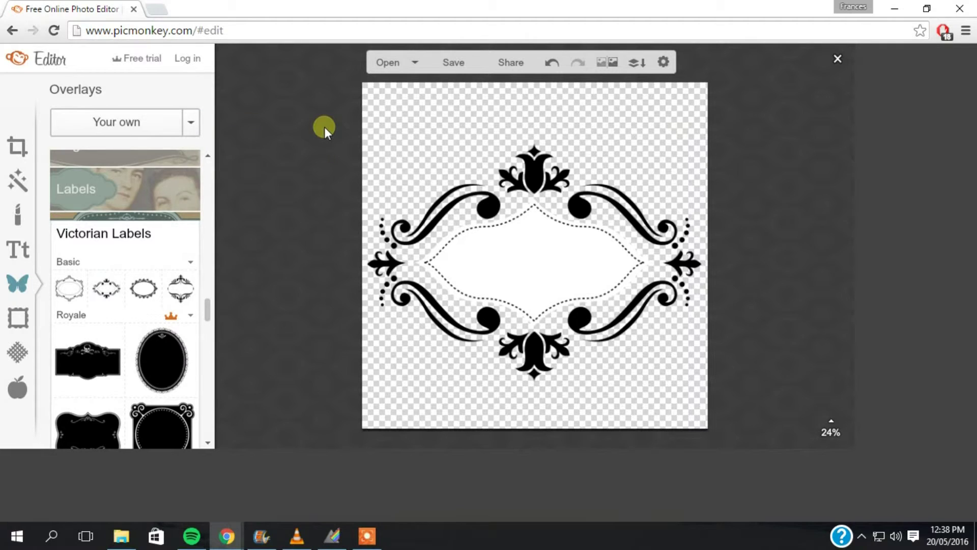
# Step: Add centred two-line text inside the label: the artist's name above 'Nail Artist'
pyautogui.click(16, 250)
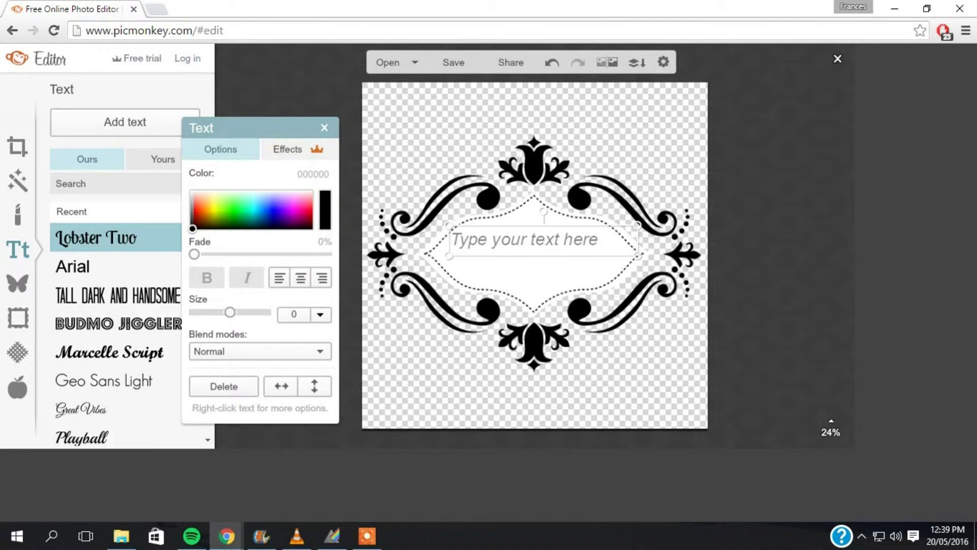
pyautogui.click(564, 239)
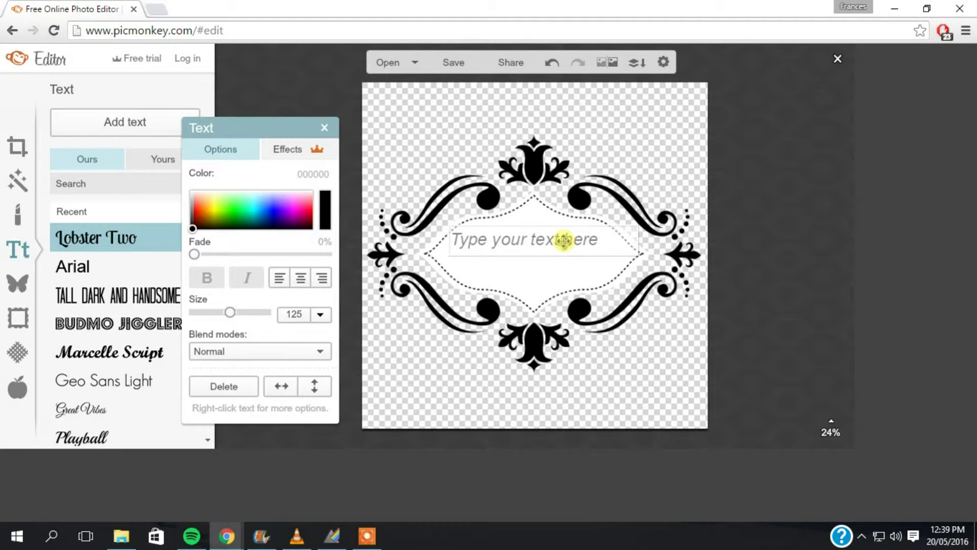
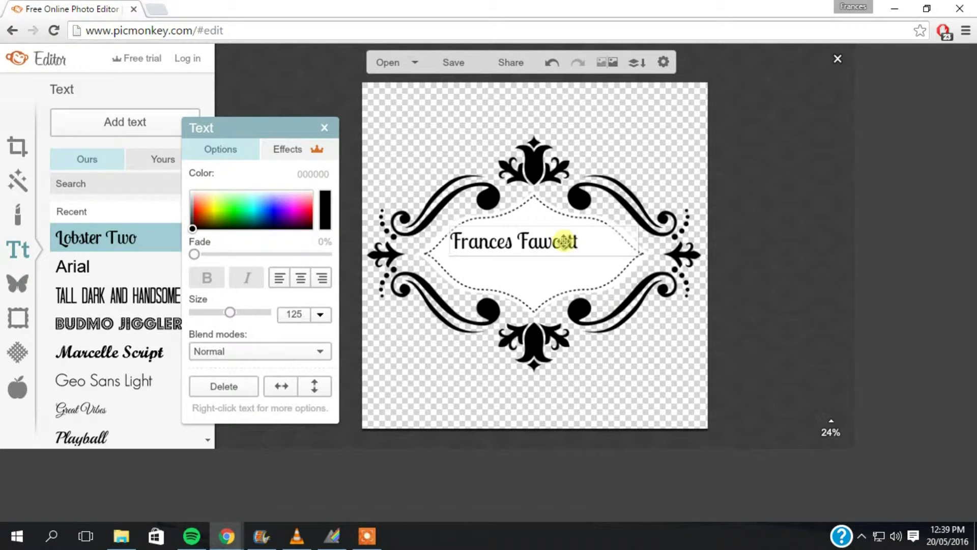
pyautogui.press('Return')
pyautogui.write('Na')
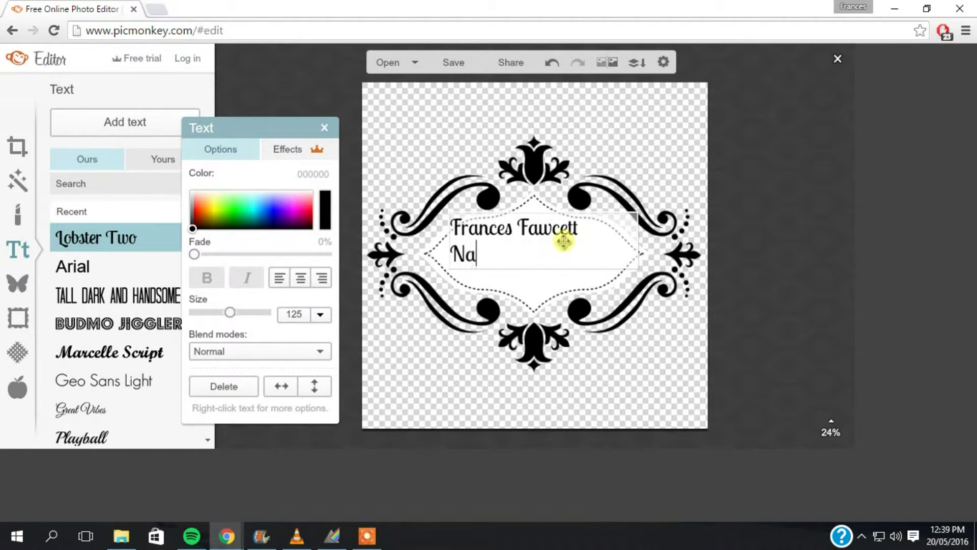
pyautogui.write('il Artist')
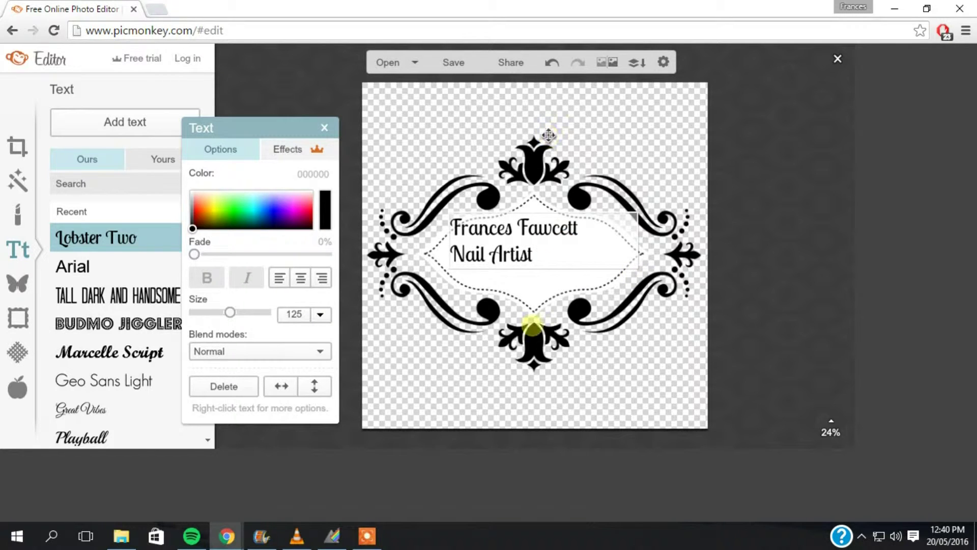
pyautogui.click(300, 278)
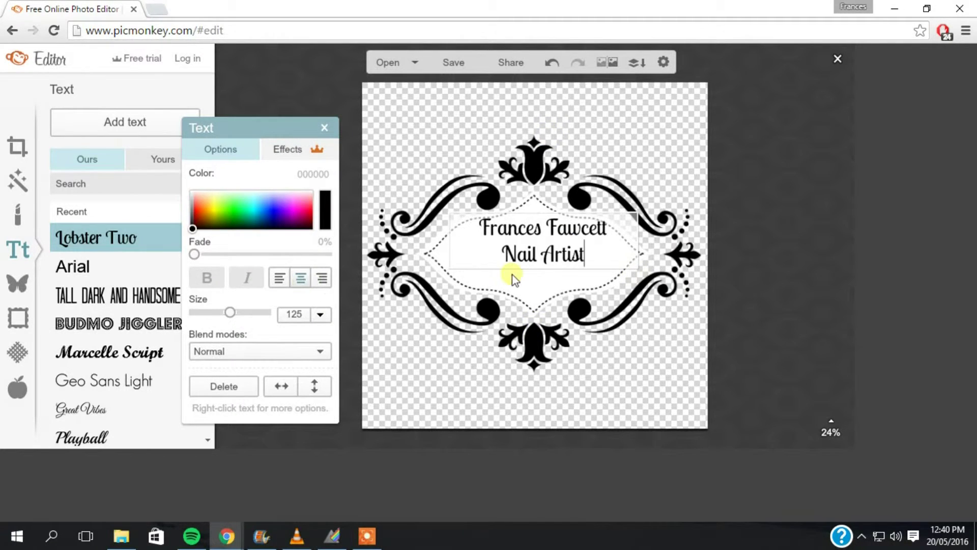
# Step: Undo an accidental text resize and reposition the text block within the label
pyautogui.click(670, 321)
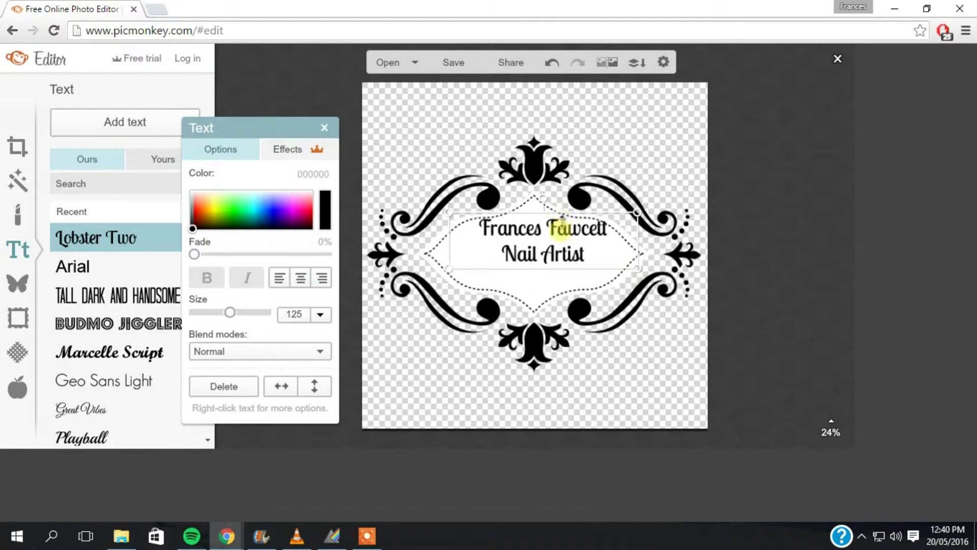
pyautogui.moveTo(450, 214); pyautogui.dragTo(477, 229)
pyautogui.click(552, 62)
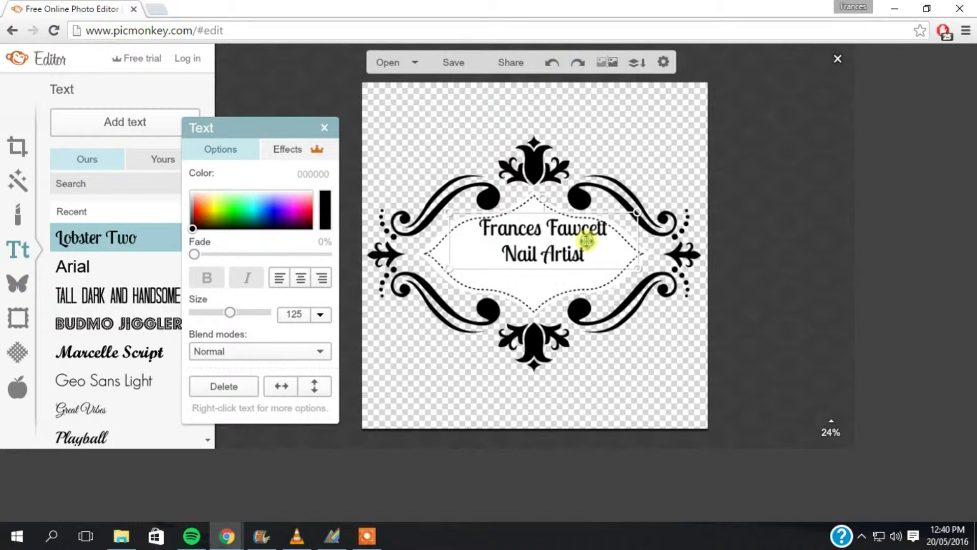
pyautogui.moveTo(579, 247); pyautogui.dragTo(575, 253)
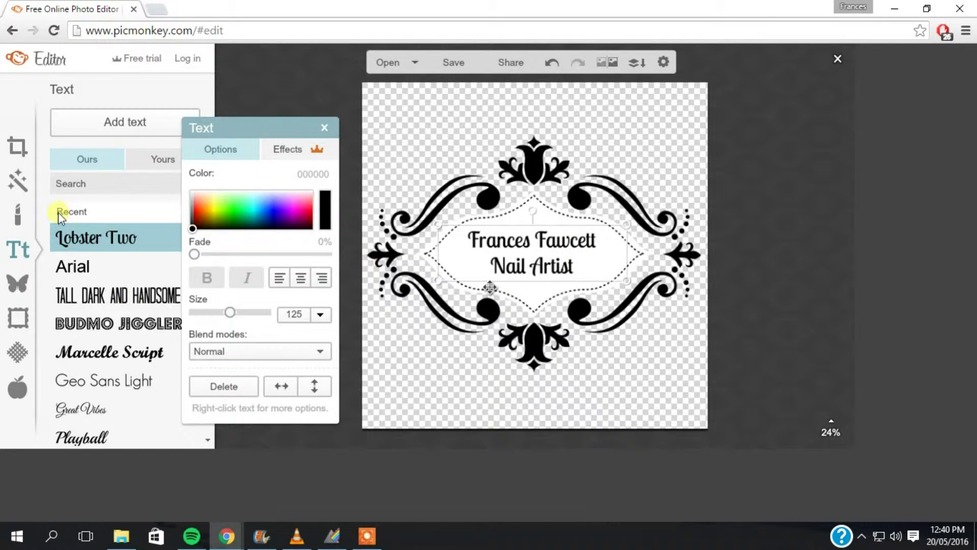
pyautogui.click(15, 283)
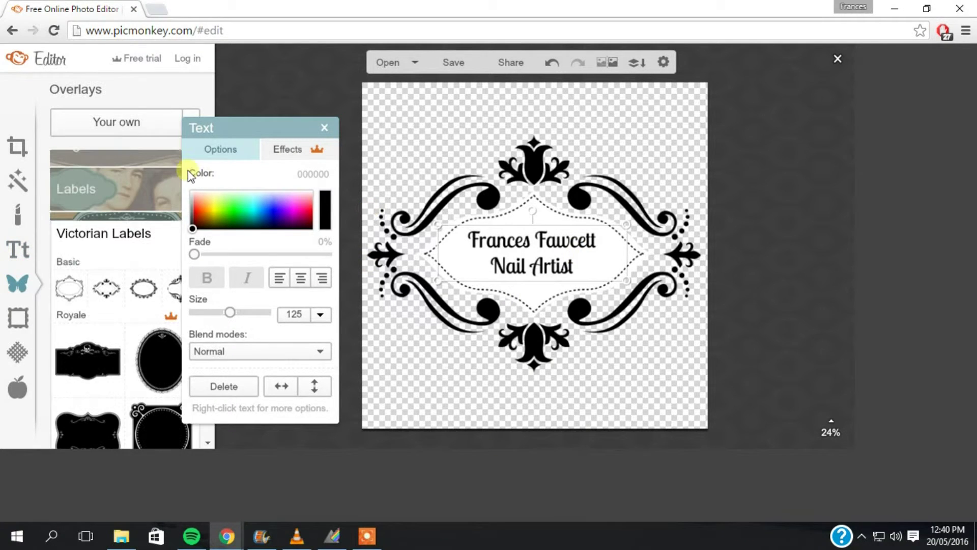
# Step: Add a black Geometric rectangle squashed into a thin divider between the two text lines
pyautogui.click(324, 128)
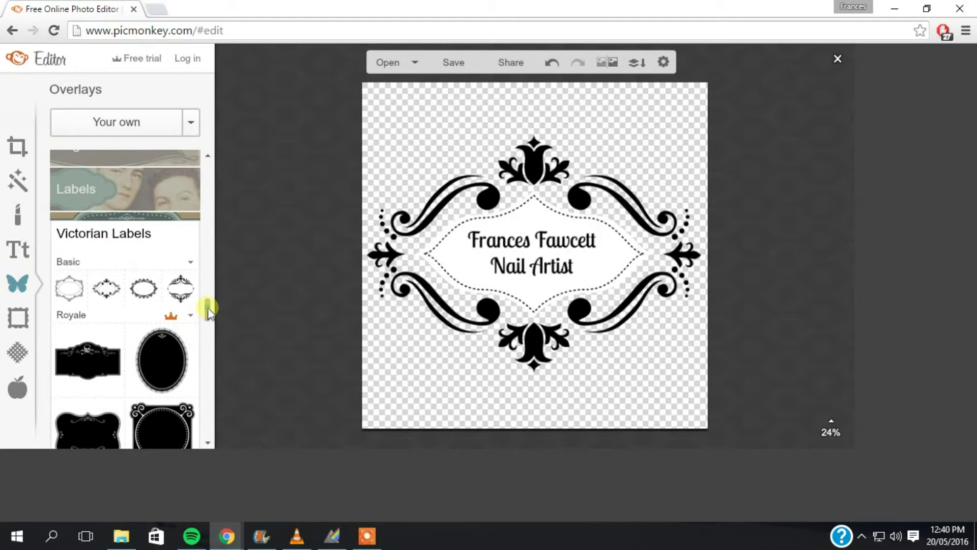
pyautogui.moveTo(207, 311); pyautogui.dragTo(203, 145)
pyautogui.click(111, 191)
pyautogui.click(67, 240)
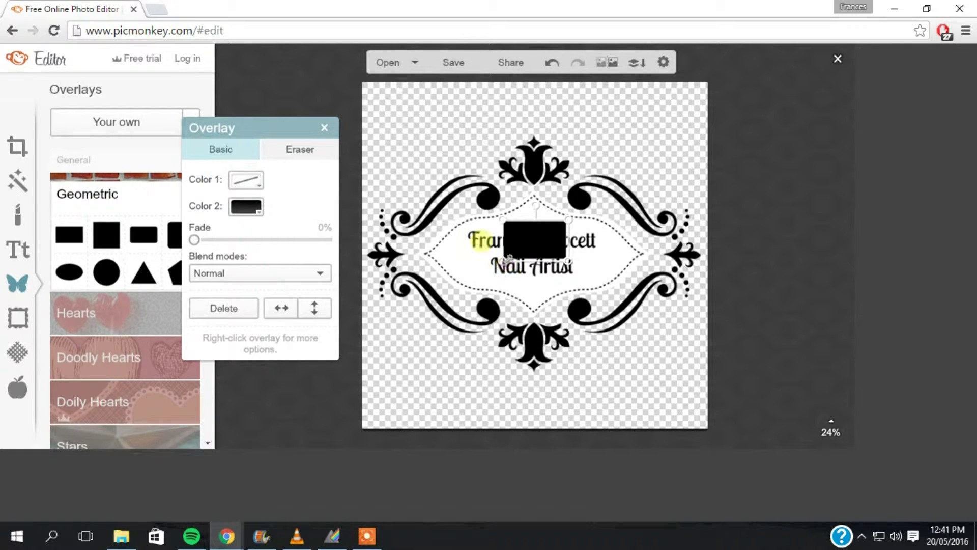
pyautogui.moveTo(508, 256); pyautogui.dragTo(408, 218)
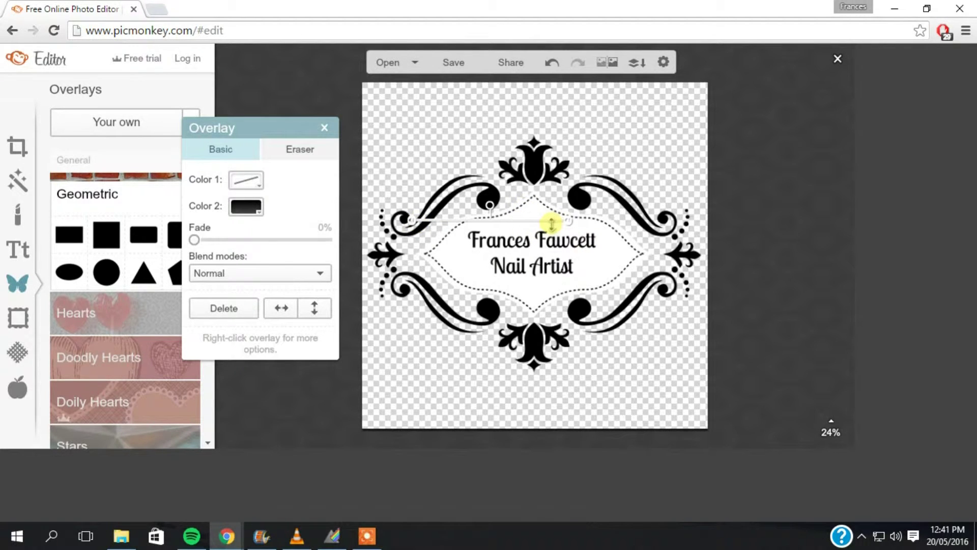
pyautogui.moveTo(552, 224); pyautogui.dragTo(585, 256)
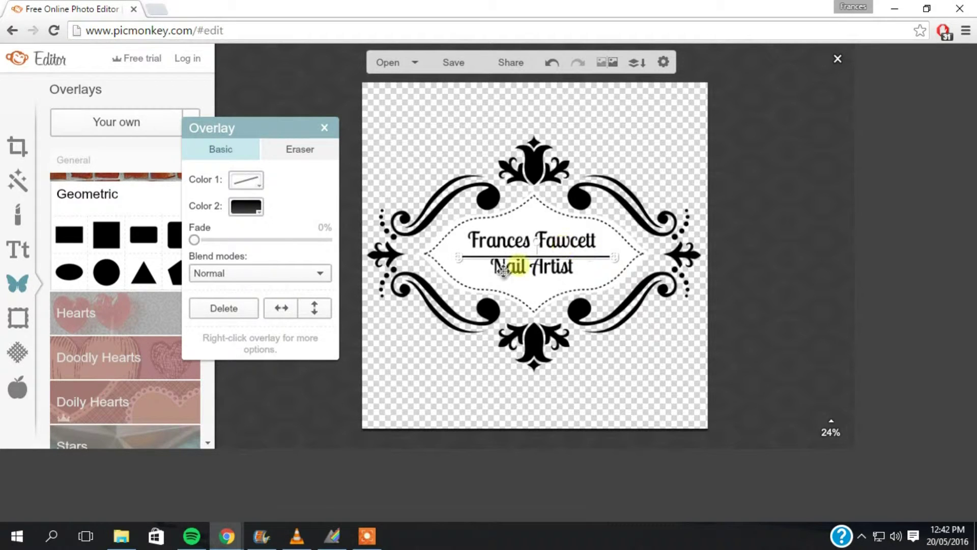
pyautogui.moveTo(521, 256); pyautogui.dragTo(526, 249)
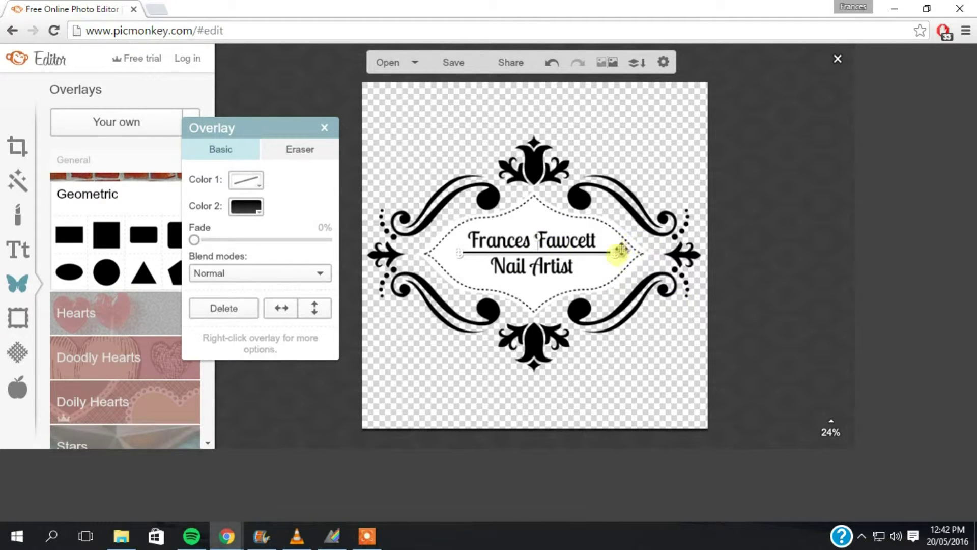
pyautogui.moveTo(617, 253); pyautogui.dragTo(614, 253)
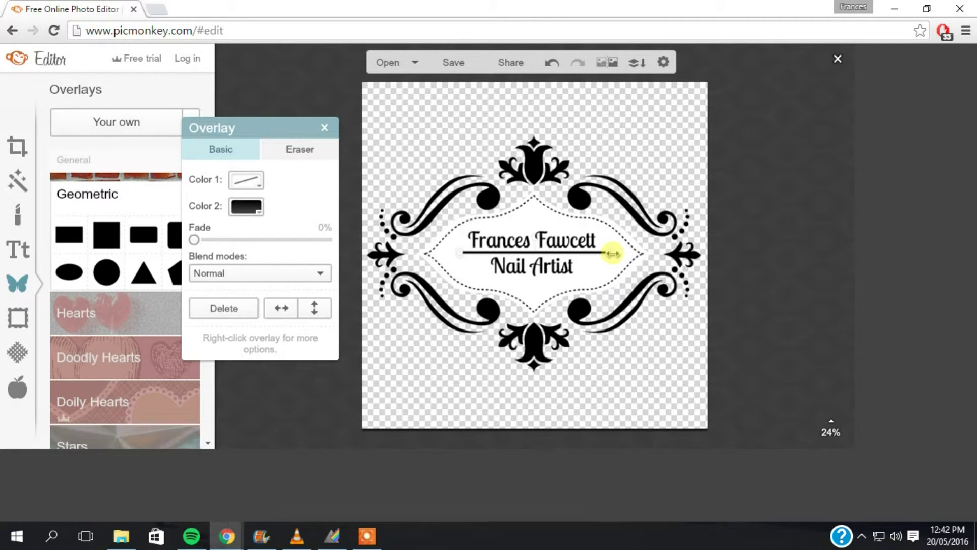
pyautogui.click(601, 395)
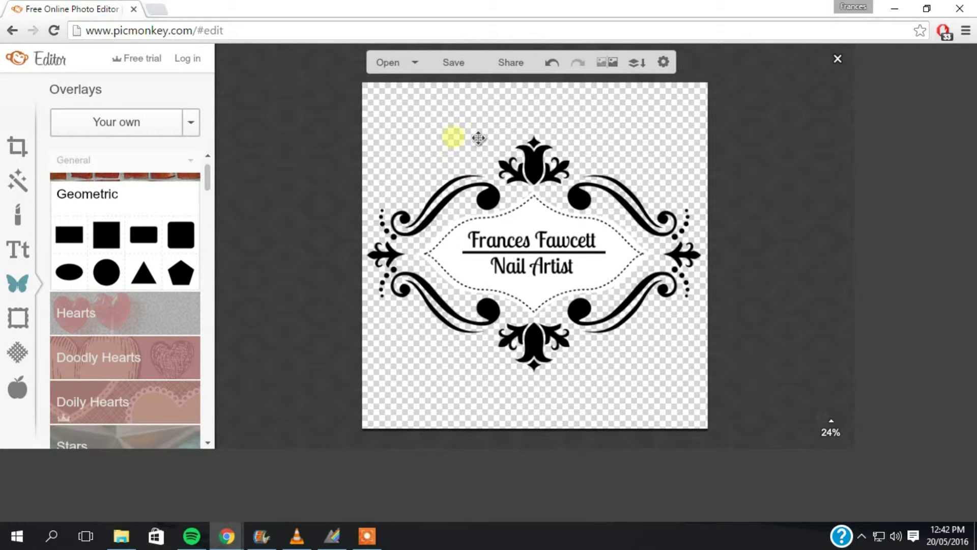
# Step: Save the logo as a PNG in Nails › Watermarked, named after the artist plus 'Nail Artist'
pyautogui.click(453, 62)
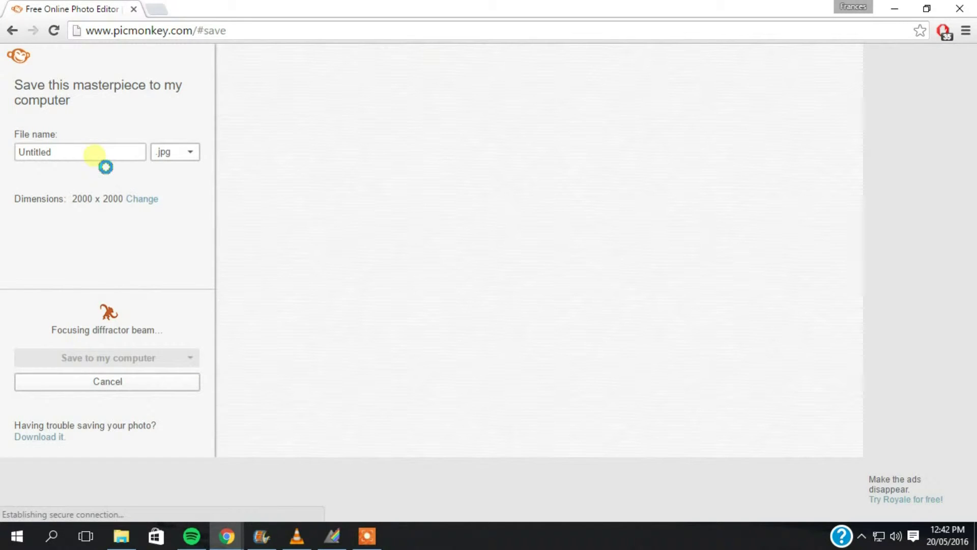
pyautogui.click(68, 159)
pyautogui.doubleClick(36, 154)
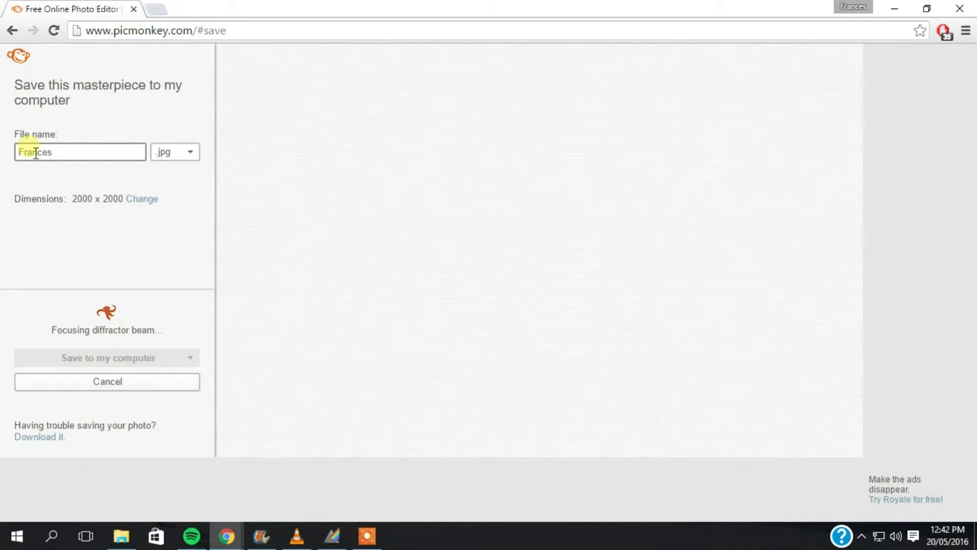
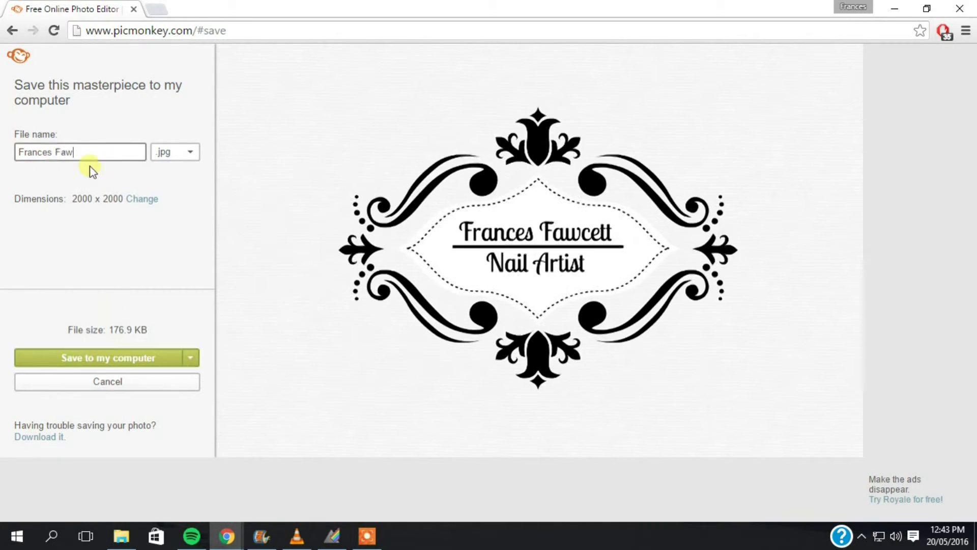
pyautogui.click(102, 358)
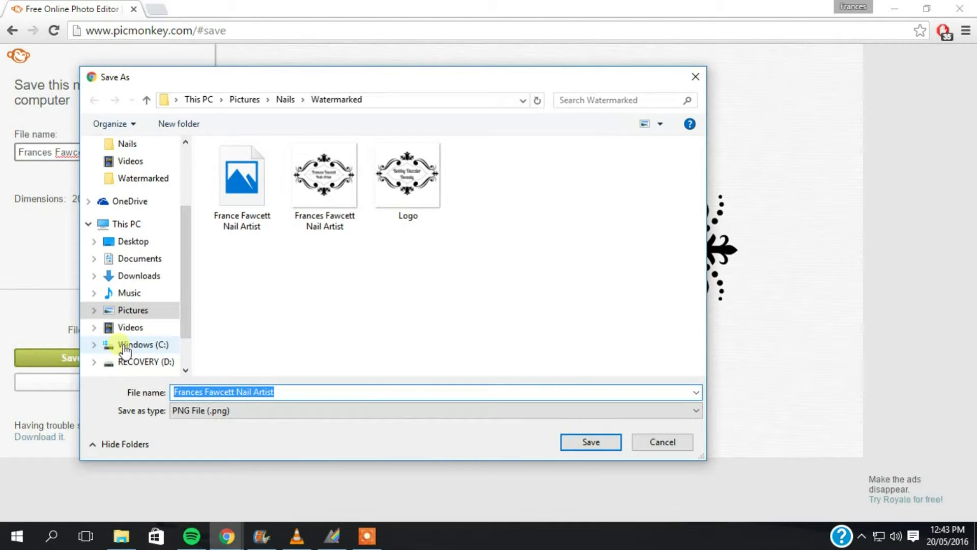
pyautogui.click(573, 440)
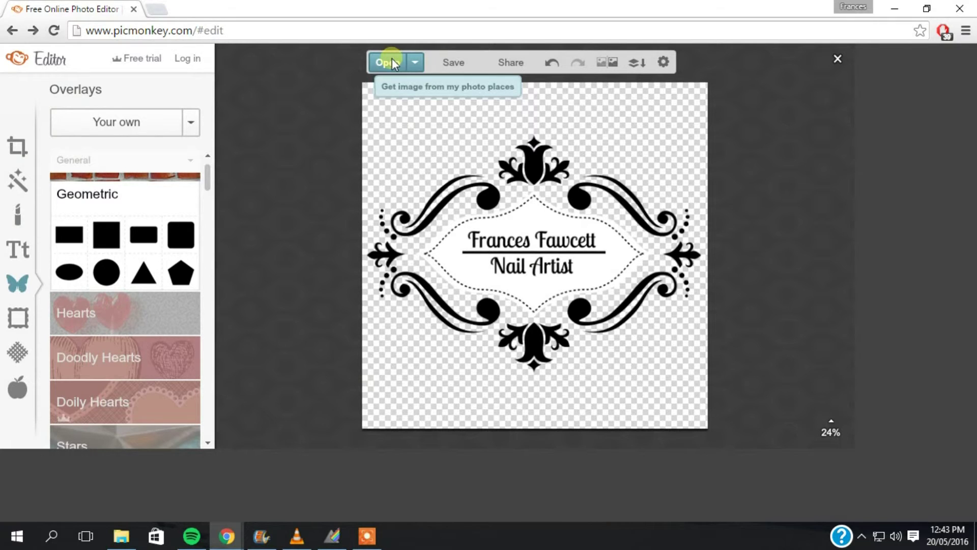
# Step: From the home page, open nail photo 20160507_170646 from the Nails folder for editing
pyautogui.click(243, 39)
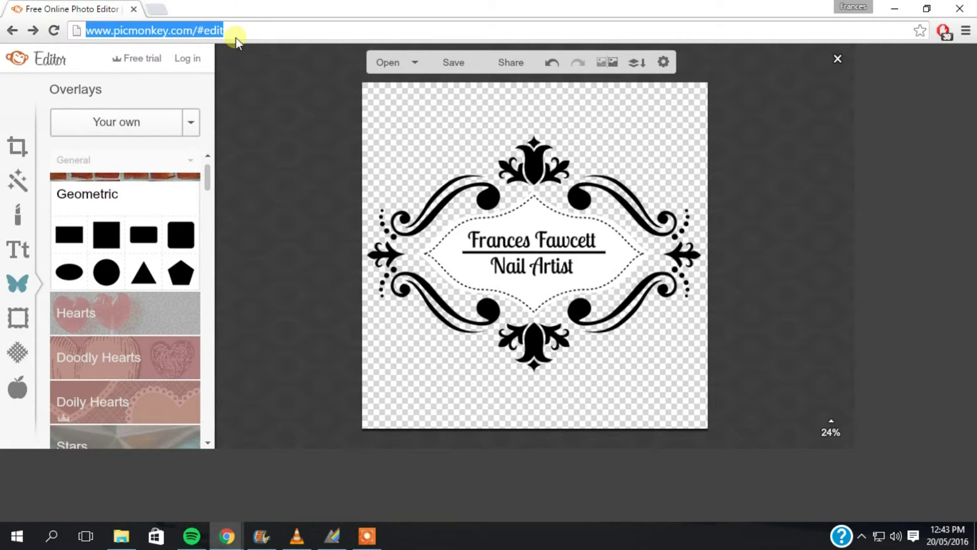
pyautogui.click(366, 535)
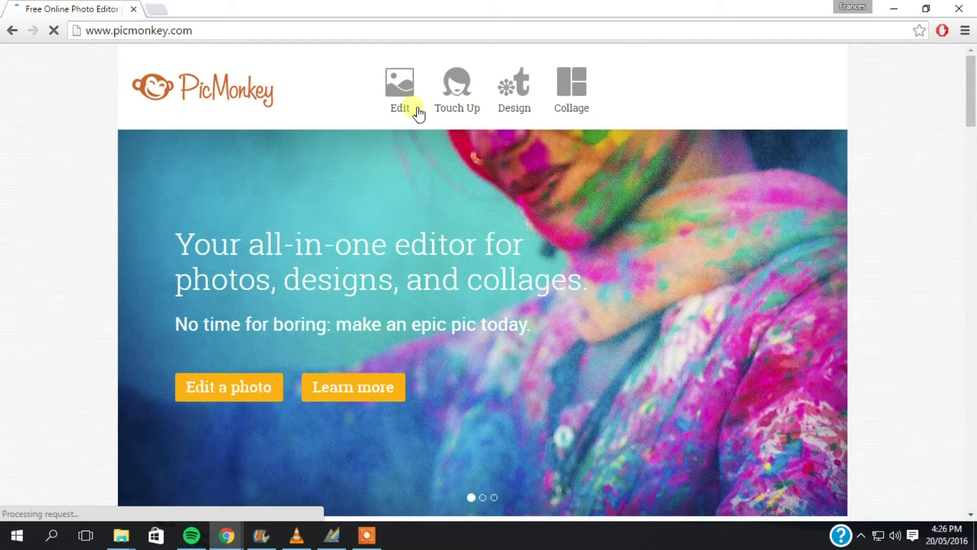
pyautogui.click(400, 89)
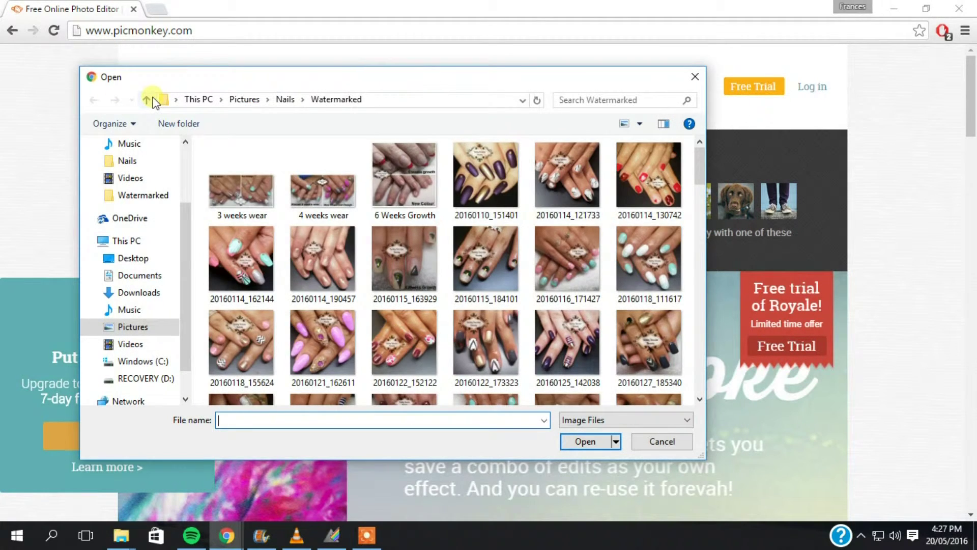
pyautogui.click(146, 99)
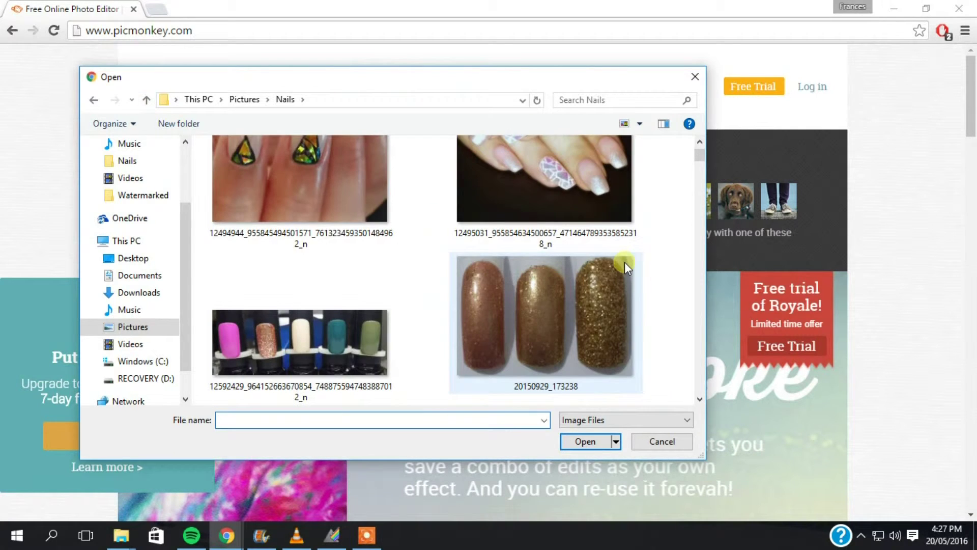
pyautogui.scroll(-15, 625, 261)
pyautogui.scroll(6, 662, 342)
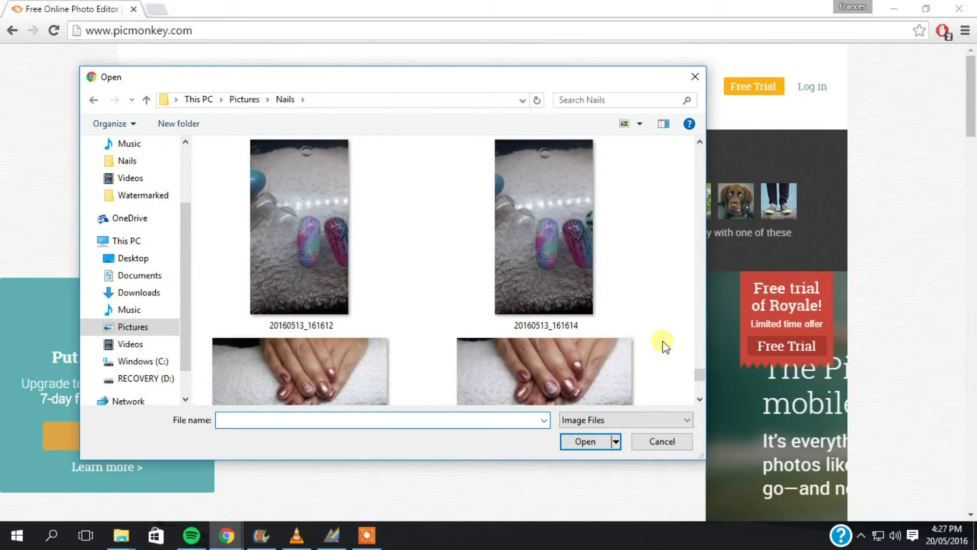
pyautogui.scroll(8, 662, 341)
pyautogui.scroll(10, 643, 318)
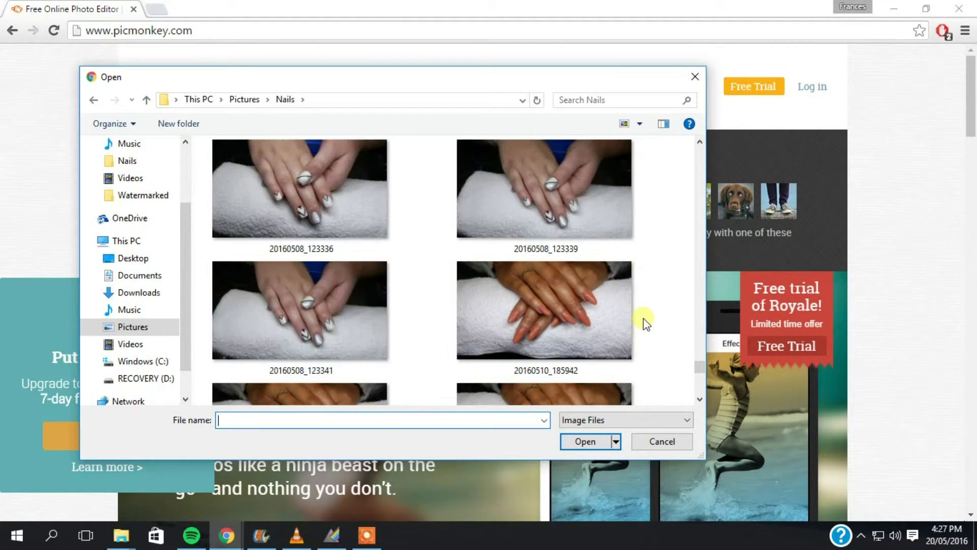
pyautogui.scroll(8, 643, 318)
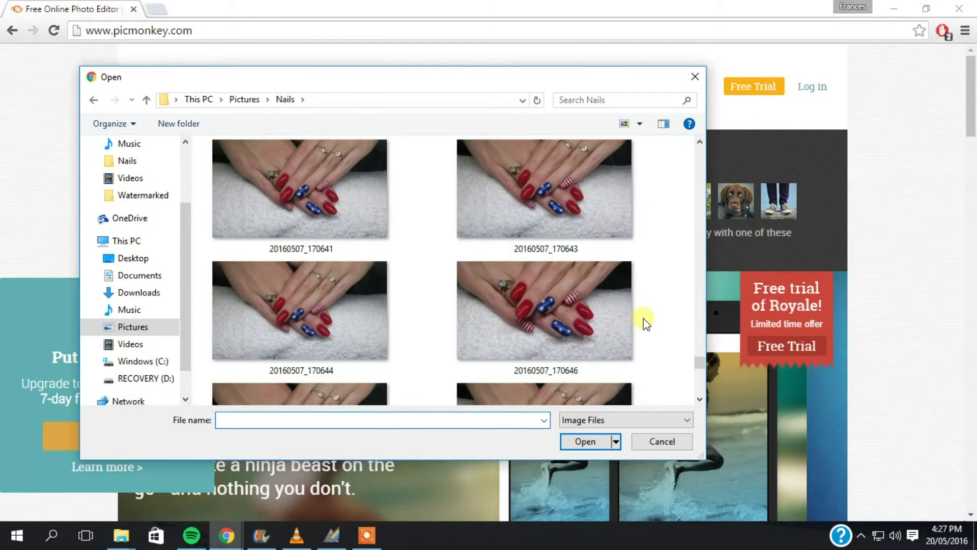
pyautogui.click(642, 319)
pyautogui.scroll(-1, 643, 319)
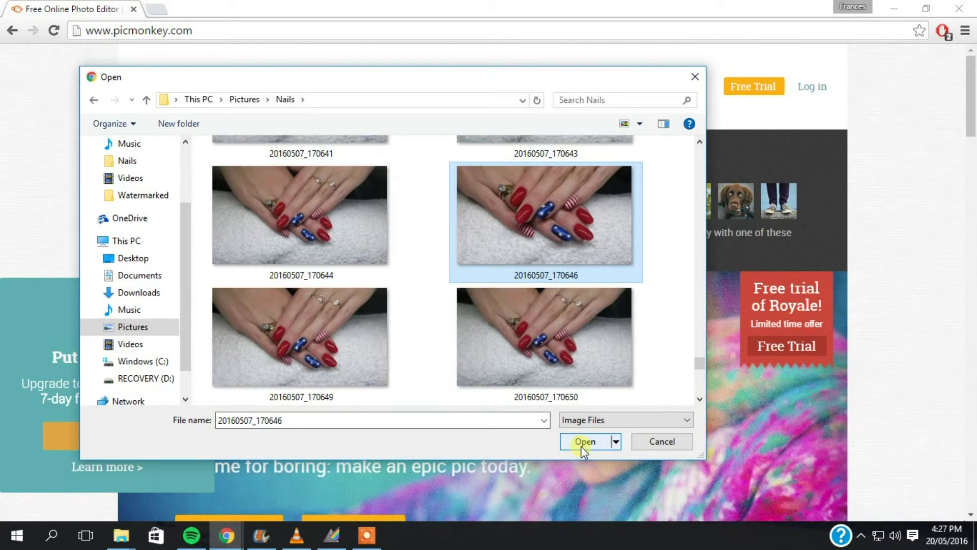
pyautogui.click(584, 443)
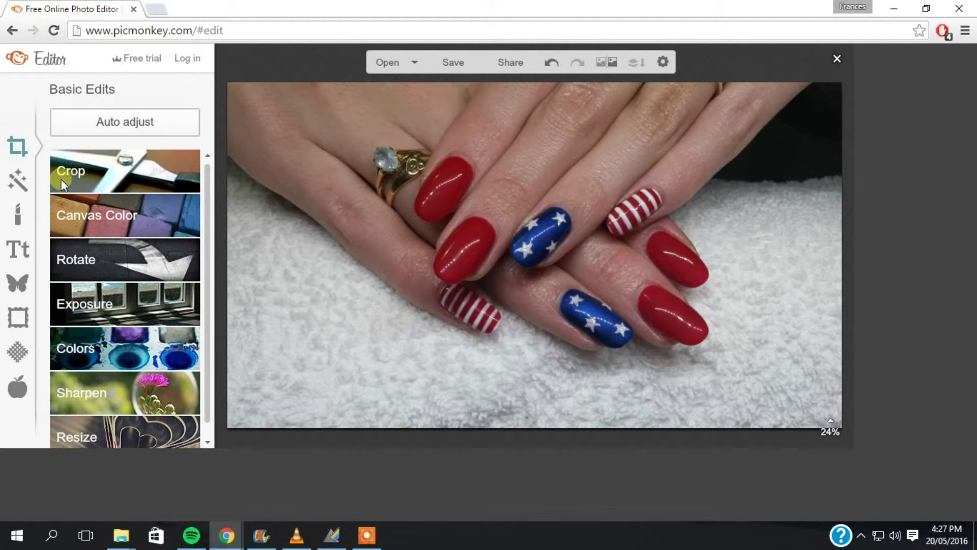
# Step: Crop the photo to a 1763 × 1763 square
pyautogui.click(97, 182)
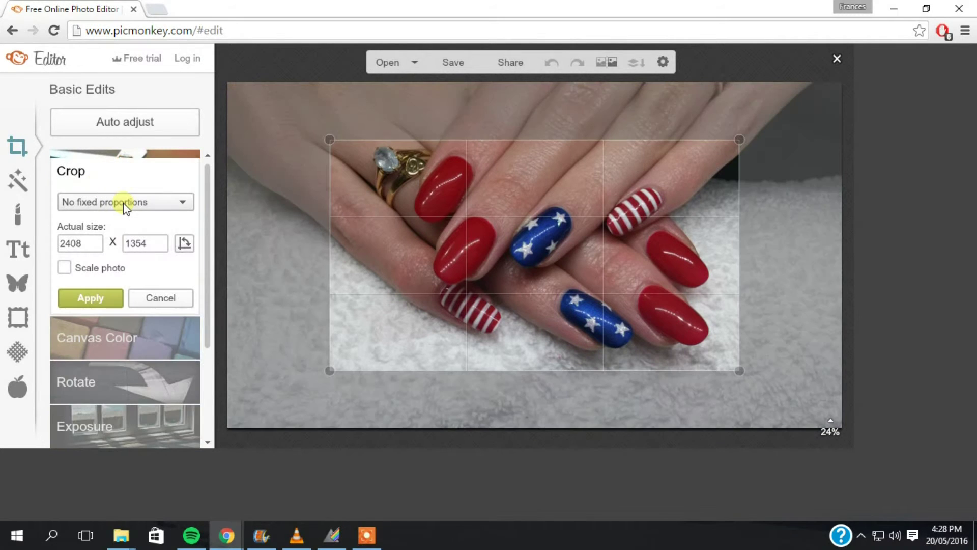
pyautogui.click(123, 203)
pyautogui.click(104, 250)
pyautogui.moveTo(419, 293); pyautogui.dragTo(436, 298)
pyautogui.moveTo(390, 406); pyautogui.dragTo(430, 365)
pyautogui.moveTo(523, 310); pyautogui.dragTo(499, 338)
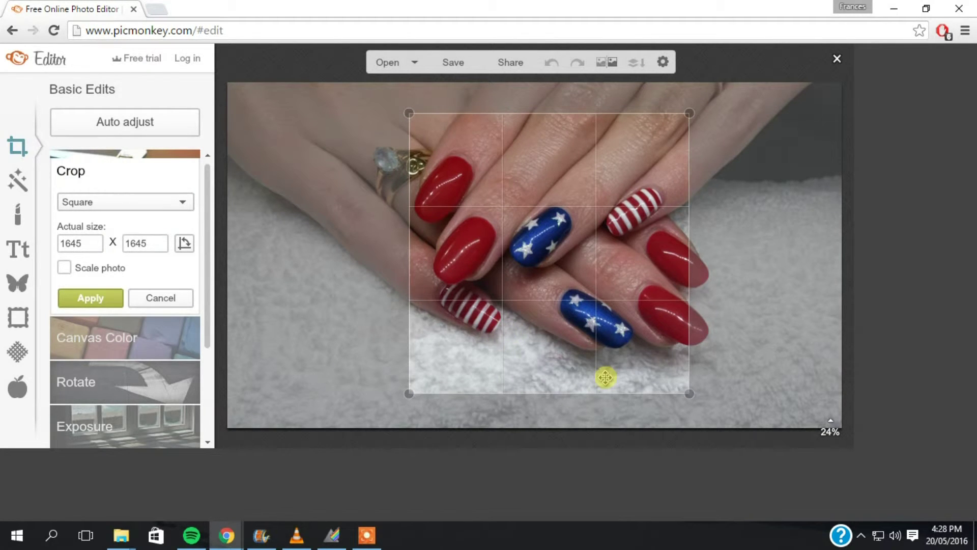
pyautogui.moveTo(692, 394); pyautogui.dragTo(732, 412)
pyautogui.moveTo(647, 351); pyautogui.dragTo(650, 346)
pyautogui.click(88, 297)
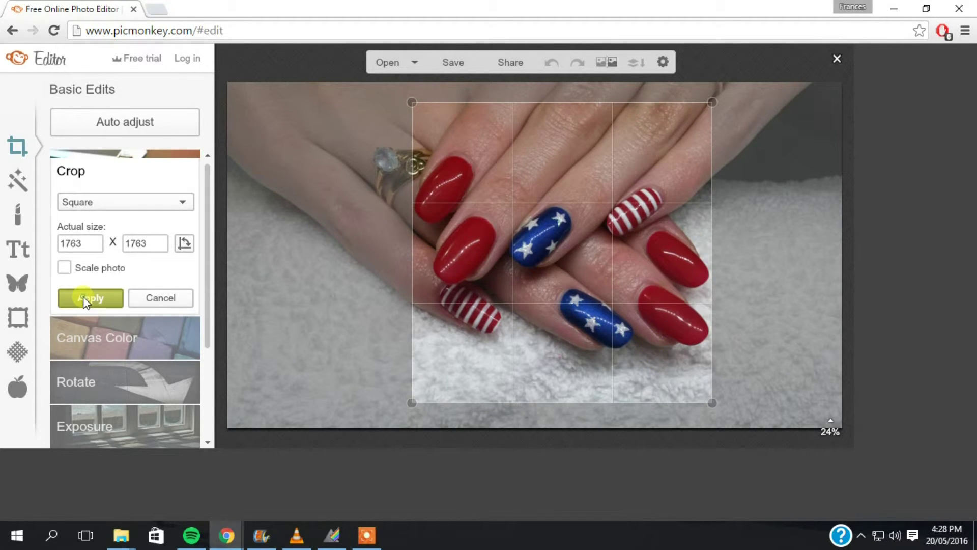
# Step: Apply Auto adjust exposure correction
pyautogui.click(82, 310)
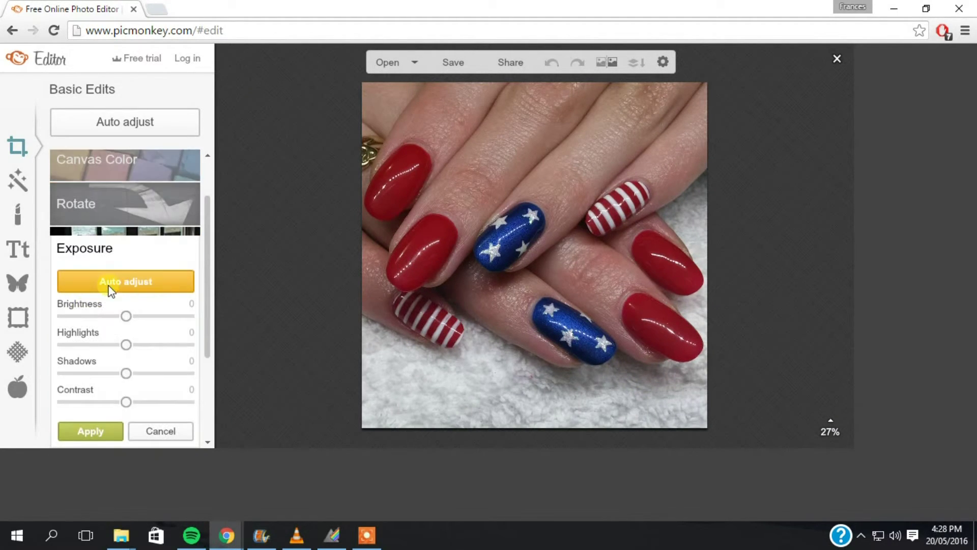
pyautogui.click(111, 286)
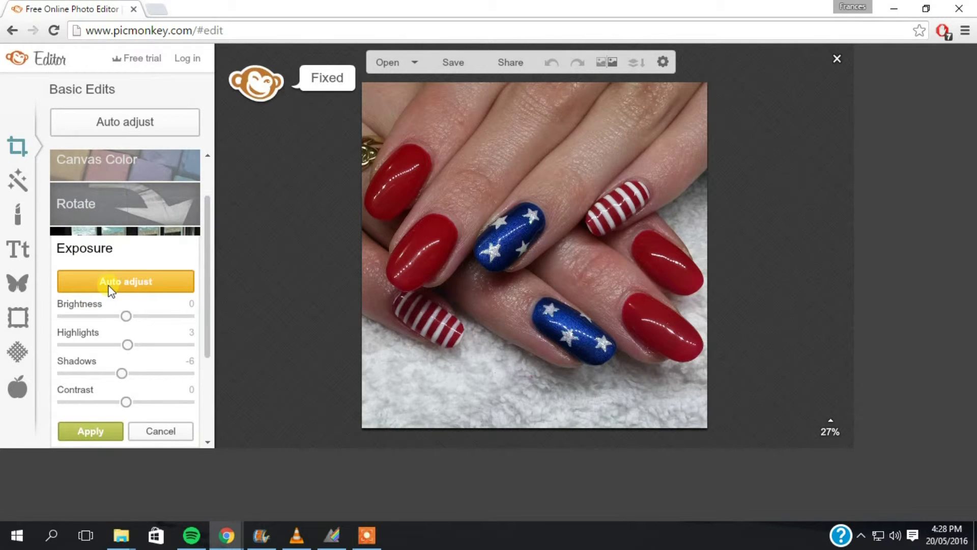
pyautogui.click(90, 434)
# Step: Warm the colour balance by picking the white towel as the neutral colour
pyautogui.click(108, 338)
pyautogui.click(113, 340)
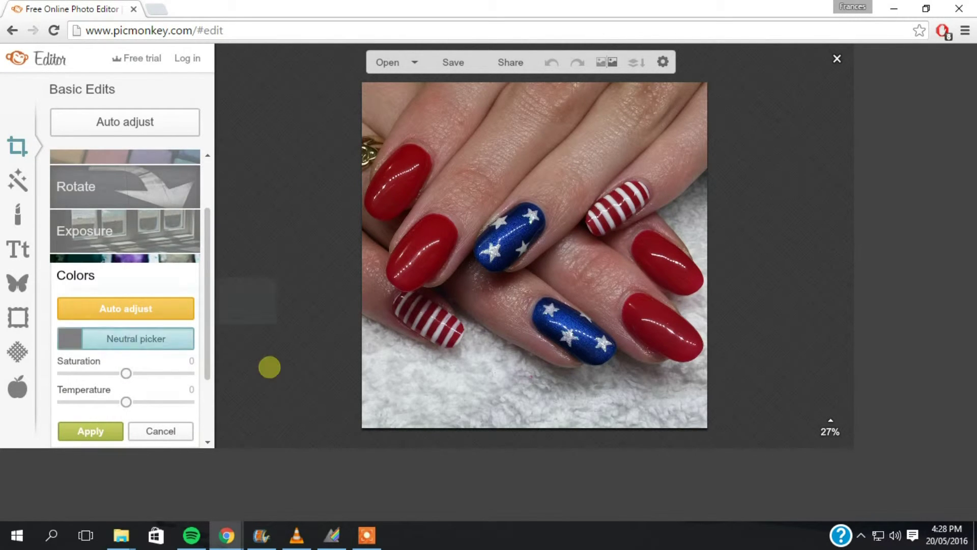
pyautogui.click(375, 373)
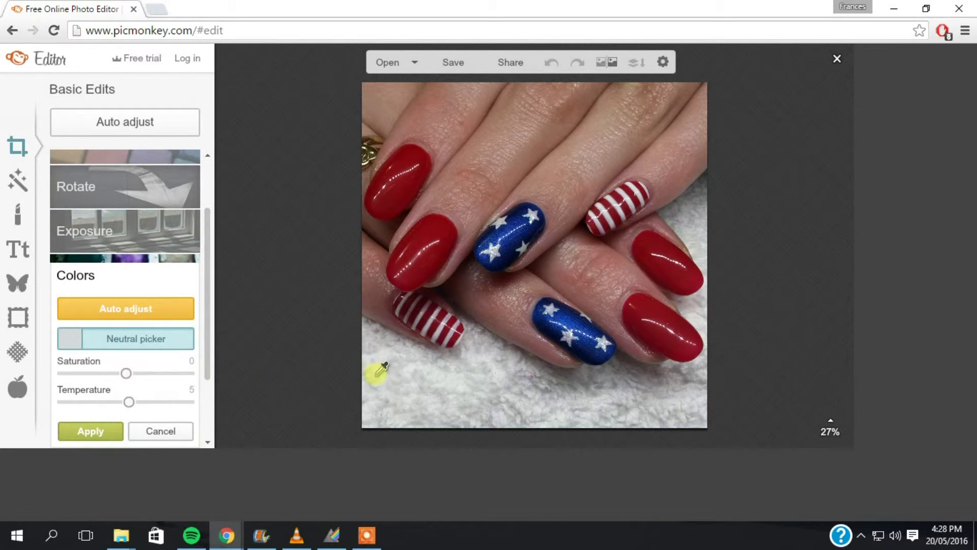
pyautogui.click(88, 431)
pyautogui.click(21, 189)
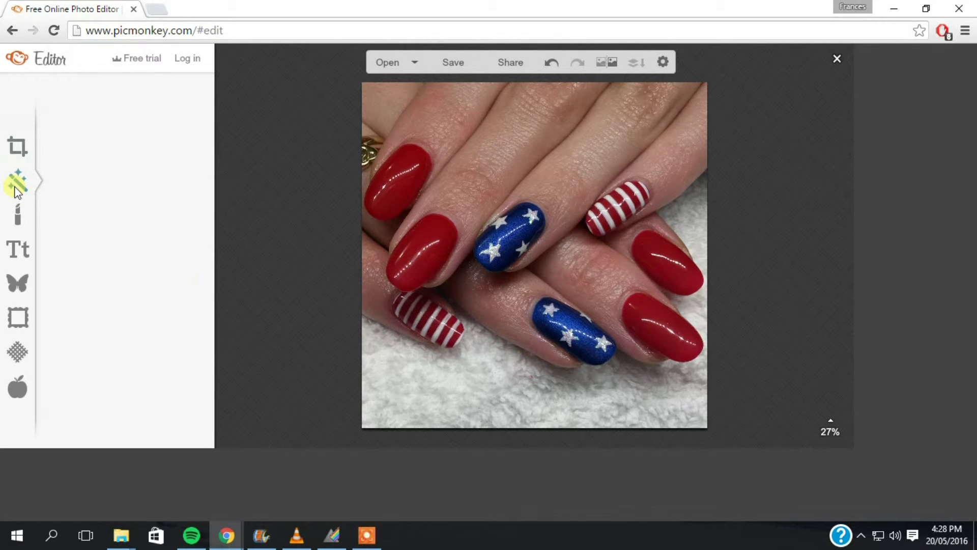
# Step: Apply Soften, restoring the top-left red nail with an Original-mode brush of size 83
pyautogui.scroll(-7, 164, 221)
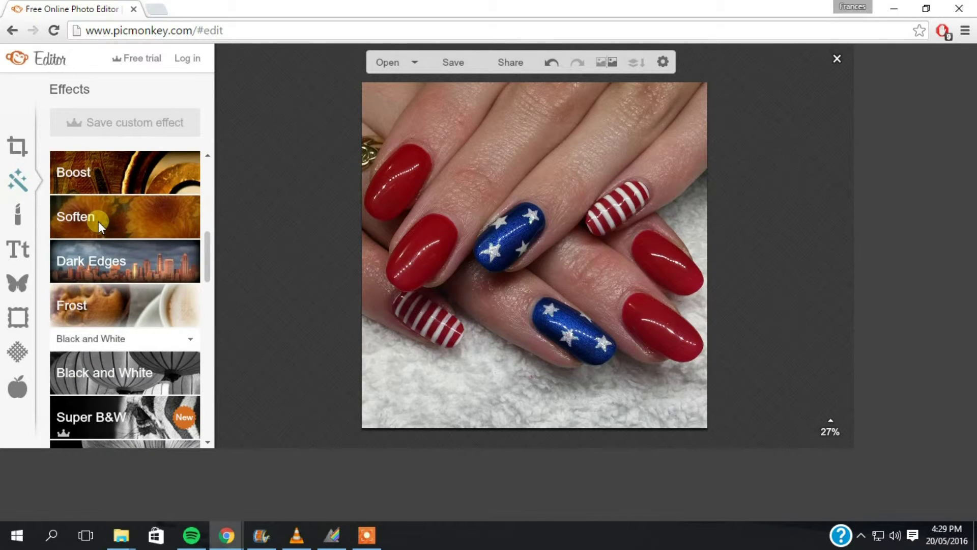
pyautogui.click(98, 222)
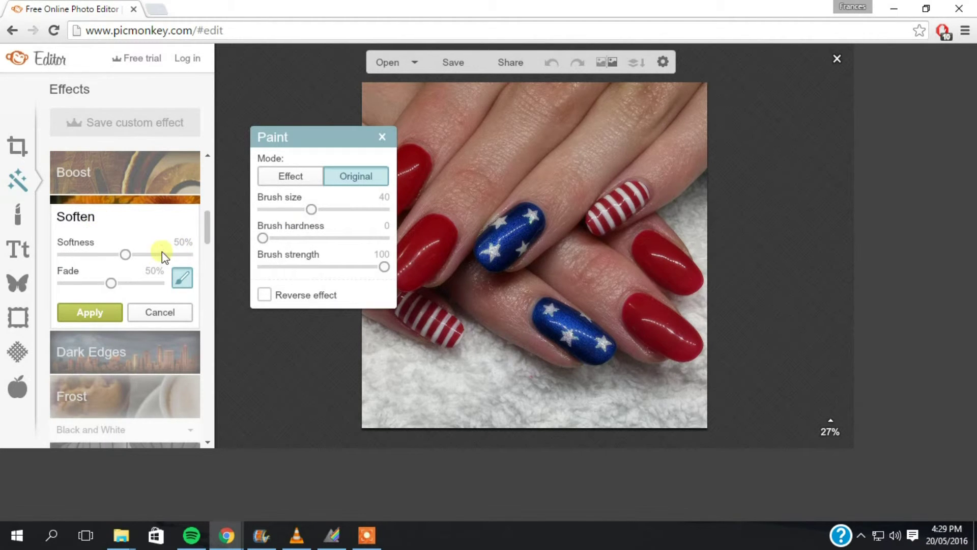
pyautogui.moveTo(311, 208); pyautogui.dragTo(363, 209)
pyautogui.moveTo(338, 135); pyautogui.dragTo(280, 129)
pyautogui.moveTo(394, 151)
pyautogui.mouseDown()
pyautogui.moveTo(374, 202)
pyautogui.moveTo(402, 191)
pyautogui.moveTo(416, 156)
pyautogui.moveTo(441, 223)
pyautogui.moveTo(404, 257)
pyautogui.moveTo(400, 269)
pyautogui.moveTo(413, 281)
pyautogui.moveTo(444, 244)
pyautogui.moveTo(436, 223)
pyautogui.moveTo(525, 224)
pyautogui.moveTo(531, 214)
pyautogui.moveTo(490, 248)
pyautogui.moveTo(502, 257)
pyautogui.moveTo(524, 232)
pyautogui.moveTo(529, 217)
pyautogui.moveTo(520, 216)
pyautogui.moveTo(656, 191)
pyautogui.moveTo(593, 220)
pyautogui.moveTo(618, 218)
pyautogui.moveTo(645, 198)
pyautogui.moveTo(311, 347)
pyautogui.moveTo(400, 306)
pyautogui.moveTo(434, 334)
pyautogui.moveTo(446, 331)
pyautogui.moveTo(417, 301)
pyautogui.moveTo(528, 329)
pyautogui.moveTo(569, 302)
pyautogui.moveTo(550, 318)
pyautogui.moveTo(602, 352)
pyautogui.moveTo(586, 323)
pyautogui.moveTo(563, 312)
pyautogui.moveTo(550, 320)
pyautogui.moveTo(643, 312)
pyautogui.moveTo(683, 344)
pyautogui.moveTo(652, 316)
pyautogui.moveTo(637, 321)
pyautogui.moveTo(678, 248)
pyautogui.moveTo(647, 255)
pyautogui.moveTo(681, 277)
pyautogui.mouseUp()
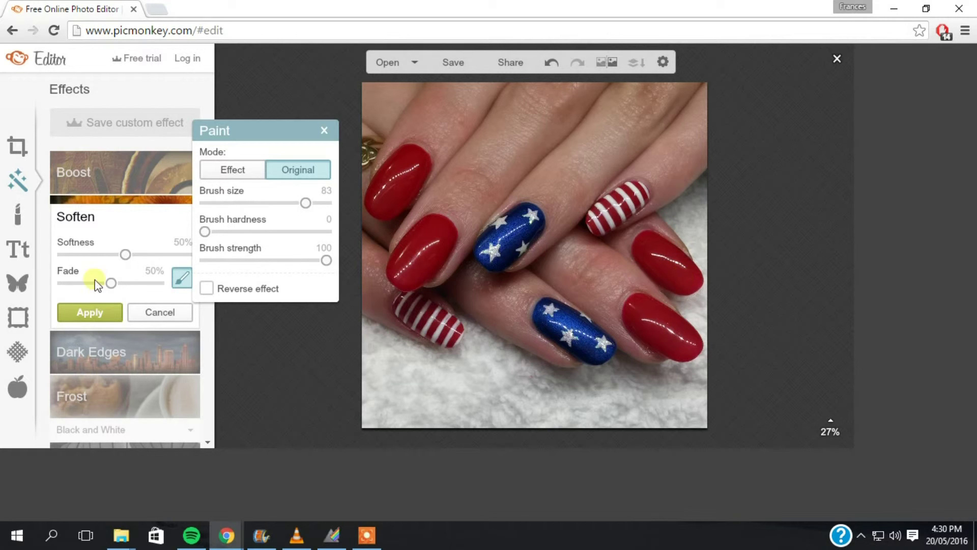
pyautogui.click(86, 310)
pyautogui.click(19, 288)
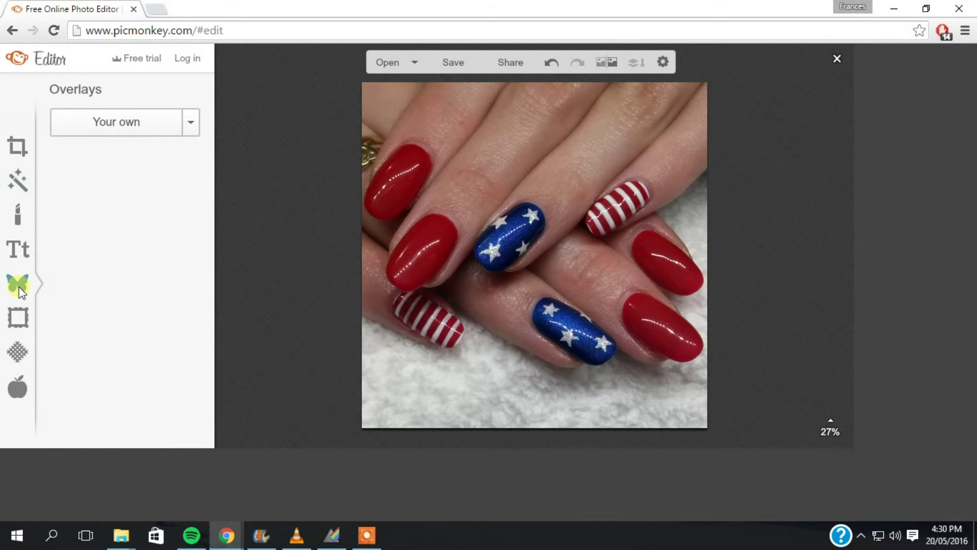
# Step: Add the saved nail-artist logo from the Watermarked folder as an overlay
pyautogui.click(133, 127)
pyautogui.scroll(-3, 279, 388)
pyautogui.doubleClick(280, 388)
pyautogui.scroll(-2, 494, 246)
pyautogui.scroll(-10, 493, 246)
pyautogui.click(664, 274)
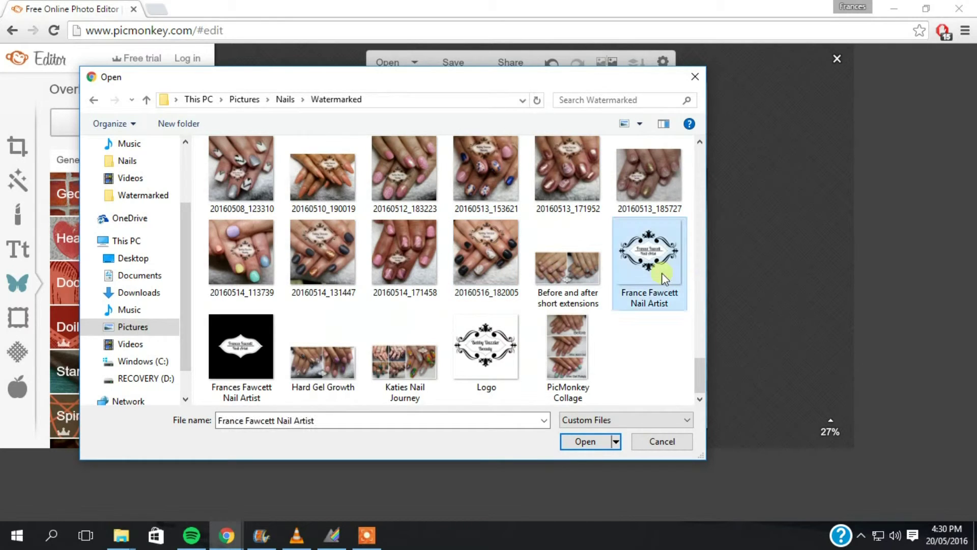
pyautogui.click(592, 443)
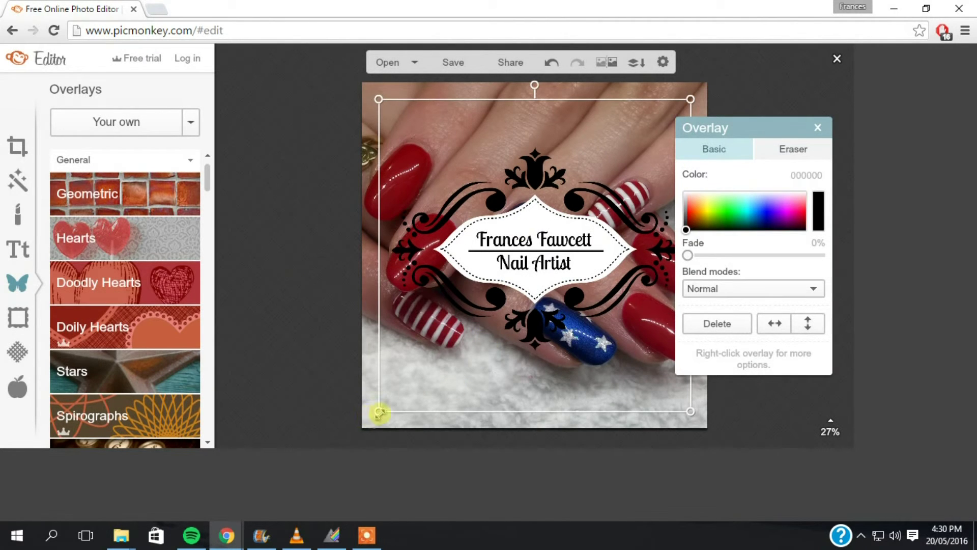
# Step: Shrink the logo, place it near the top centre, and fade it to 30%
pyautogui.moveTo(380, 412); pyautogui.dragTo(504, 306)
pyautogui.moveTo(585, 198); pyautogui.dragTo(526, 151)
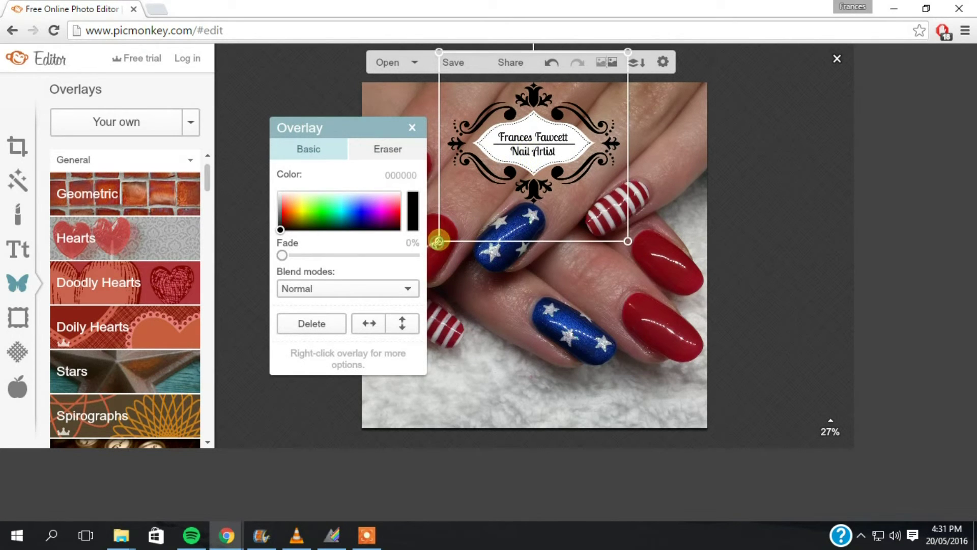
pyautogui.moveTo(439, 241); pyautogui.dragTo(455, 226)
pyautogui.moveTo(537, 148); pyautogui.dragTo(510, 158)
pyautogui.moveTo(282, 255); pyautogui.dragTo(319, 255)
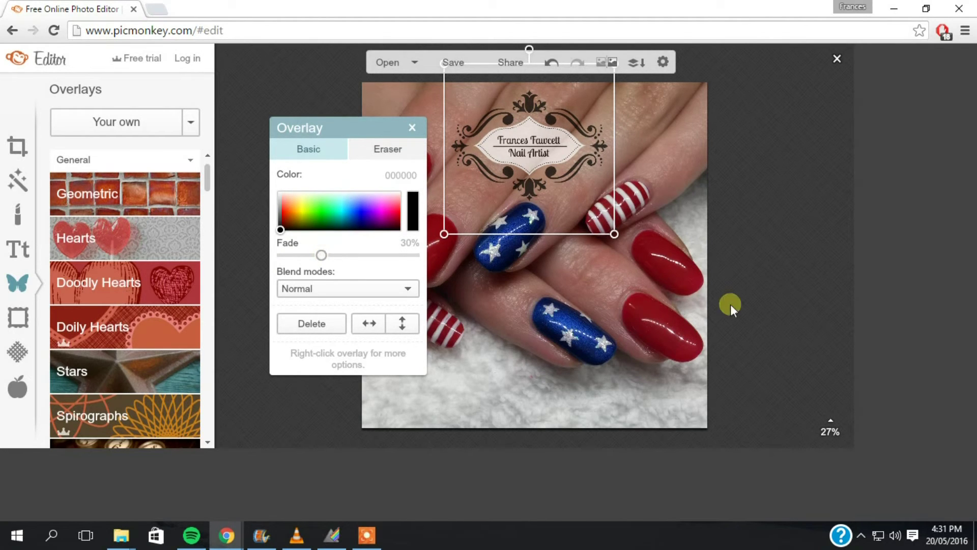
pyautogui.click(757, 287)
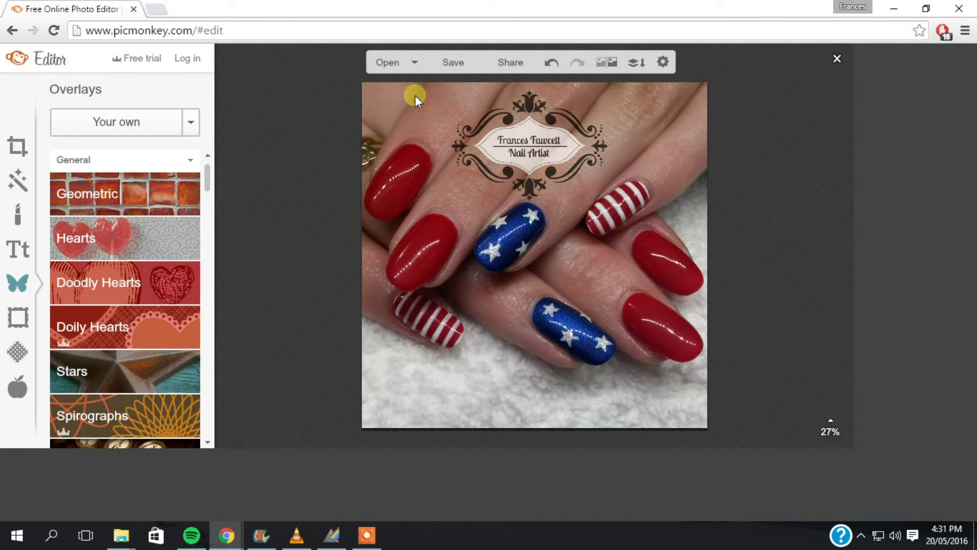
pyautogui.moveTo(530, 153)
pyautogui.mouseDown()
pyautogui.moveTo(488, 154)
pyautogui.moveTo(538, 156)
pyautogui.mouseUp()
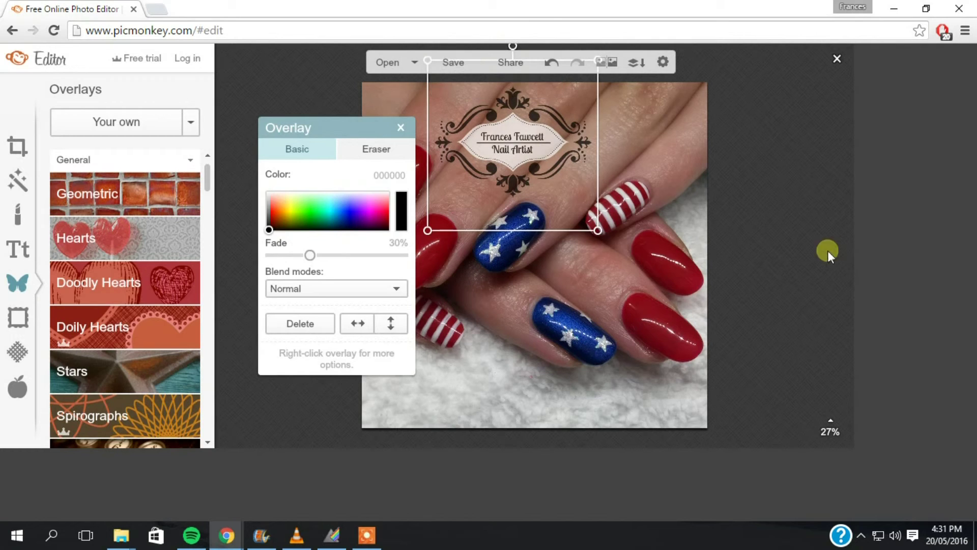
pyautogui.click(780, 240)
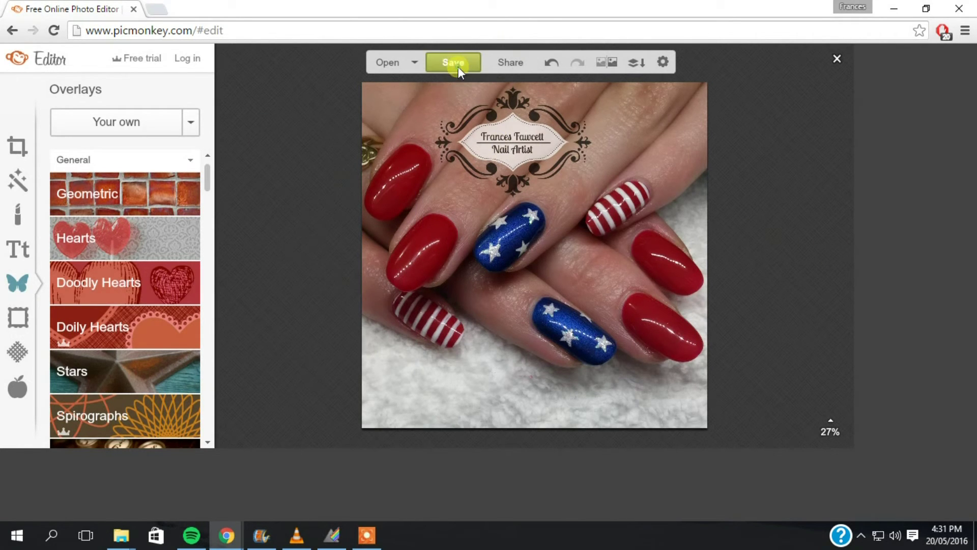
# Step: Save the finished photo as a highest-quality 1763 × 1763 JPG to the computer
pyautogui.click(456, 63)
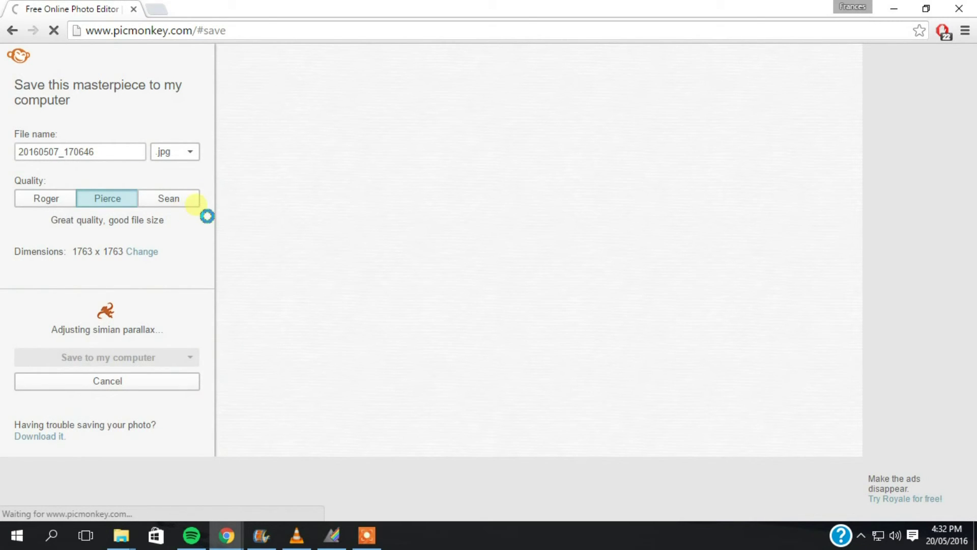
pyautogui.click(171, 202)
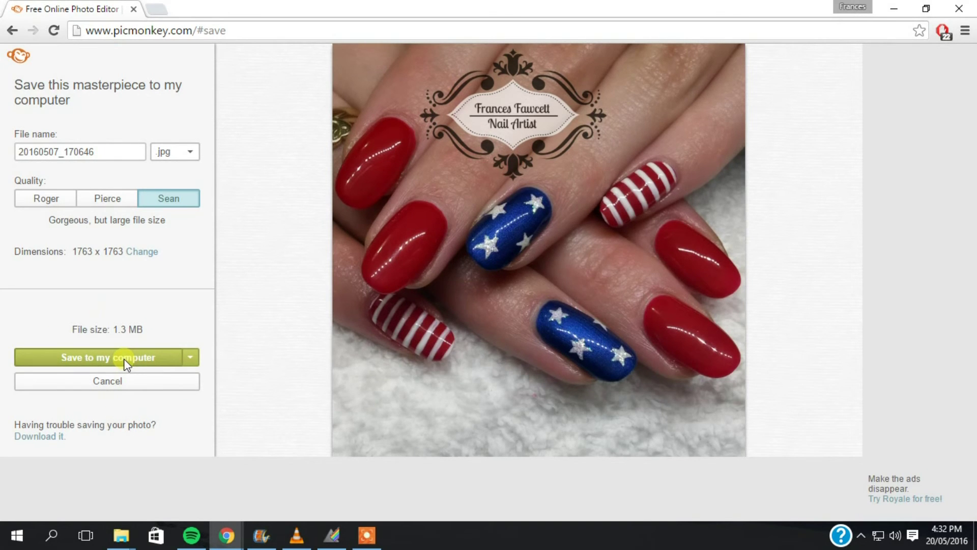
pyautogui.click(123, 359)
pyautogui.click(581, 441)
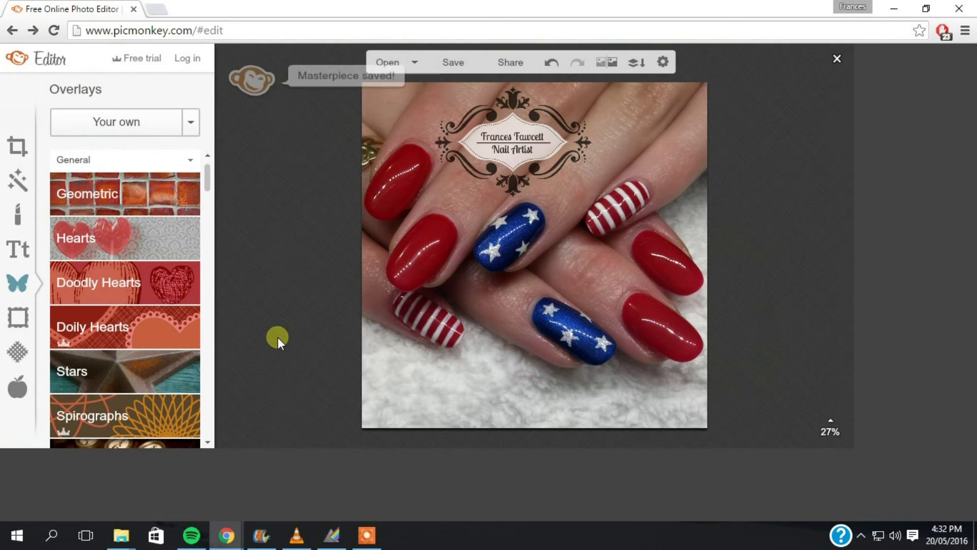
pyautogui.click(366, 535)
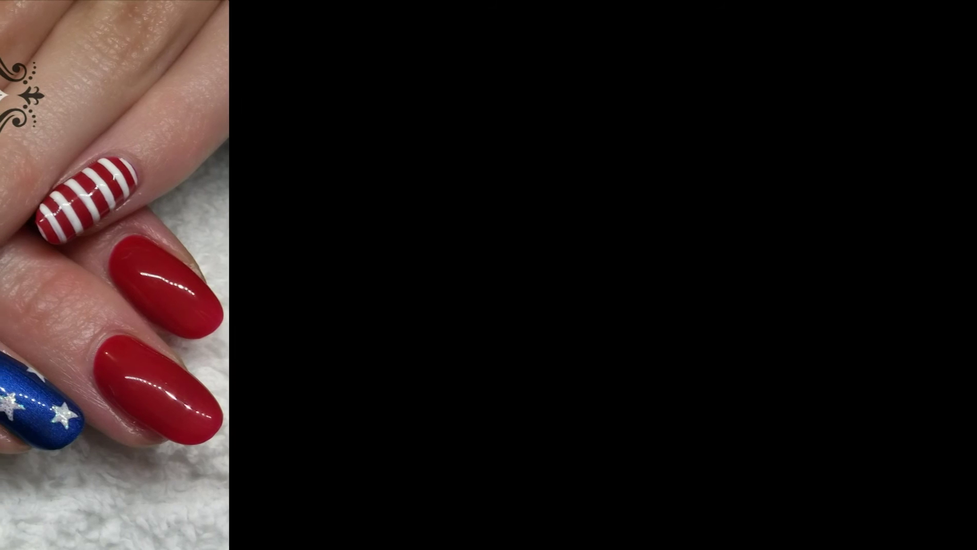